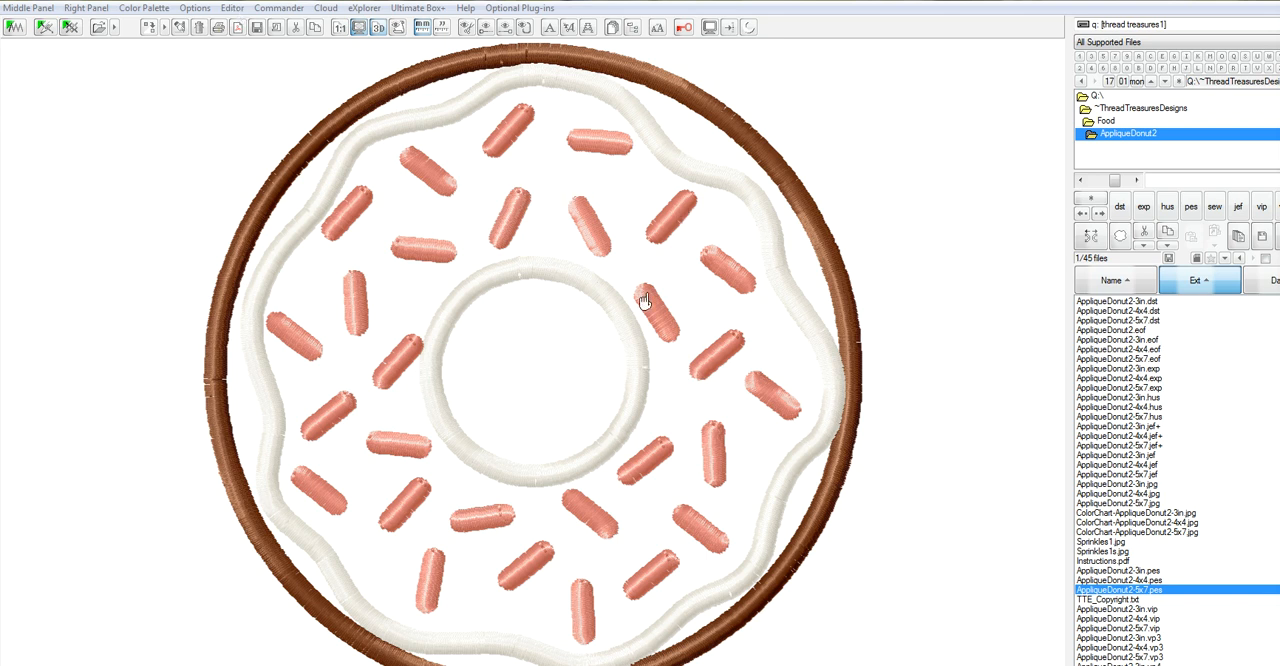
# Open the AppliqueDonut2-5x7 design in the editor and separate all its items into individual objects.
pyautogui.click(232, 8)
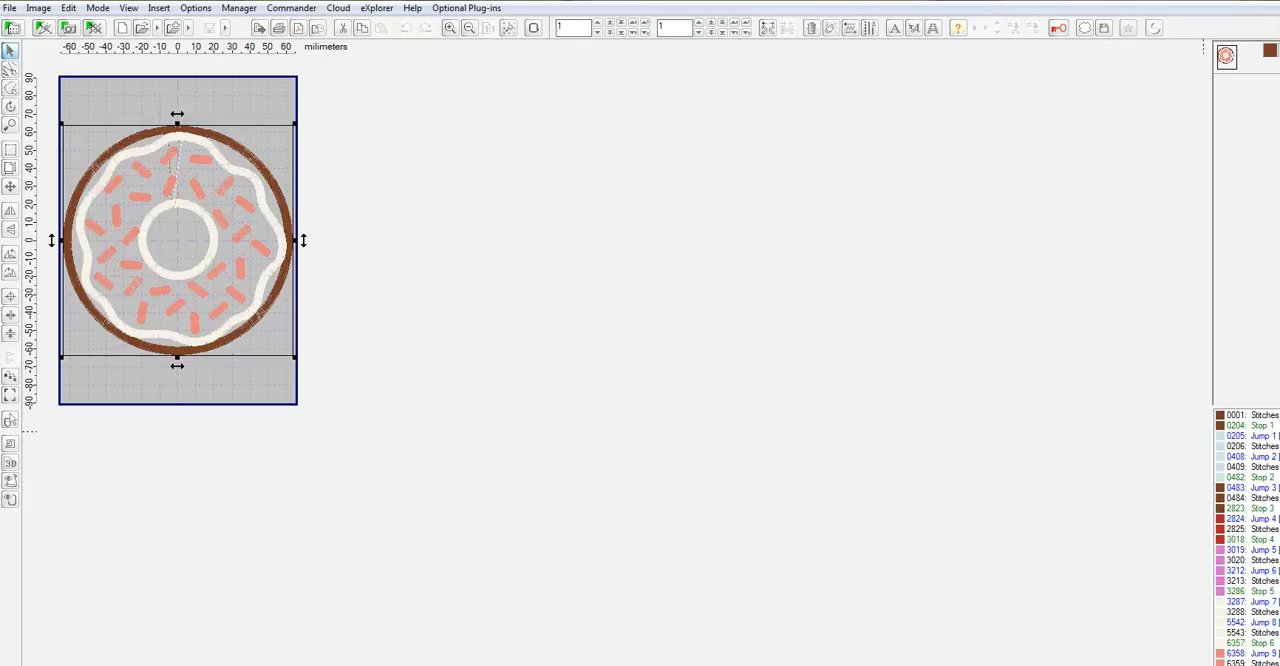
pyautogui.rightClick(1227, 59)
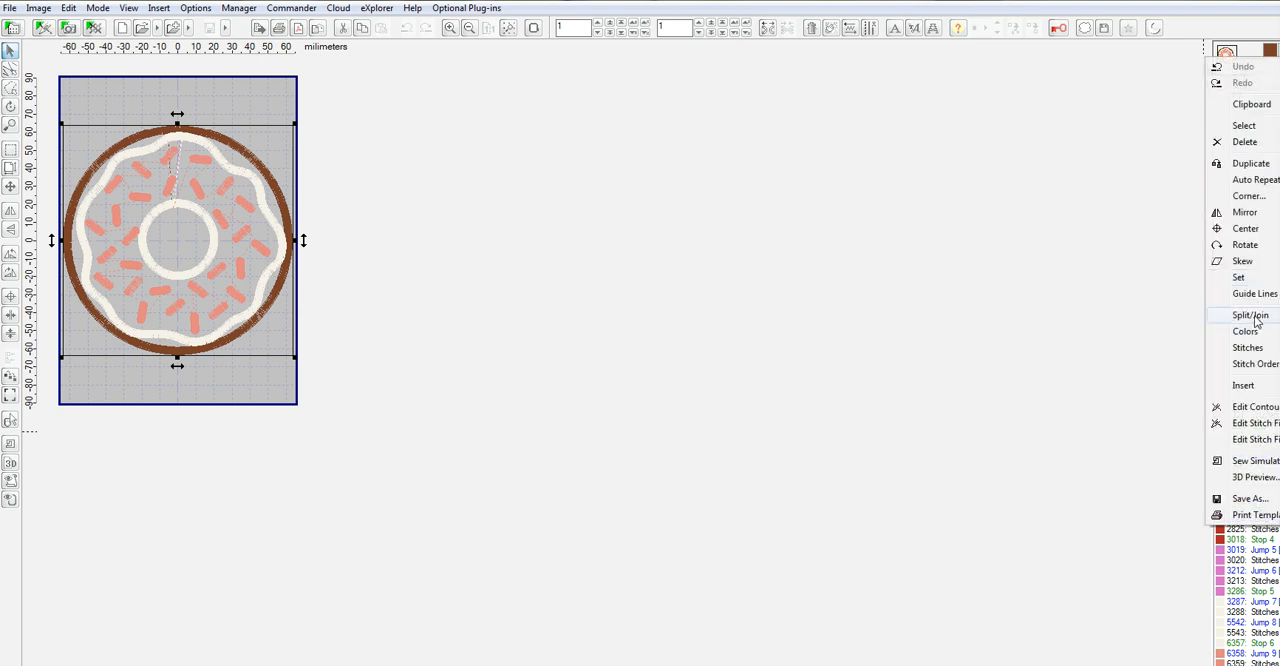
pyautogui.moveTo(1257, 319)
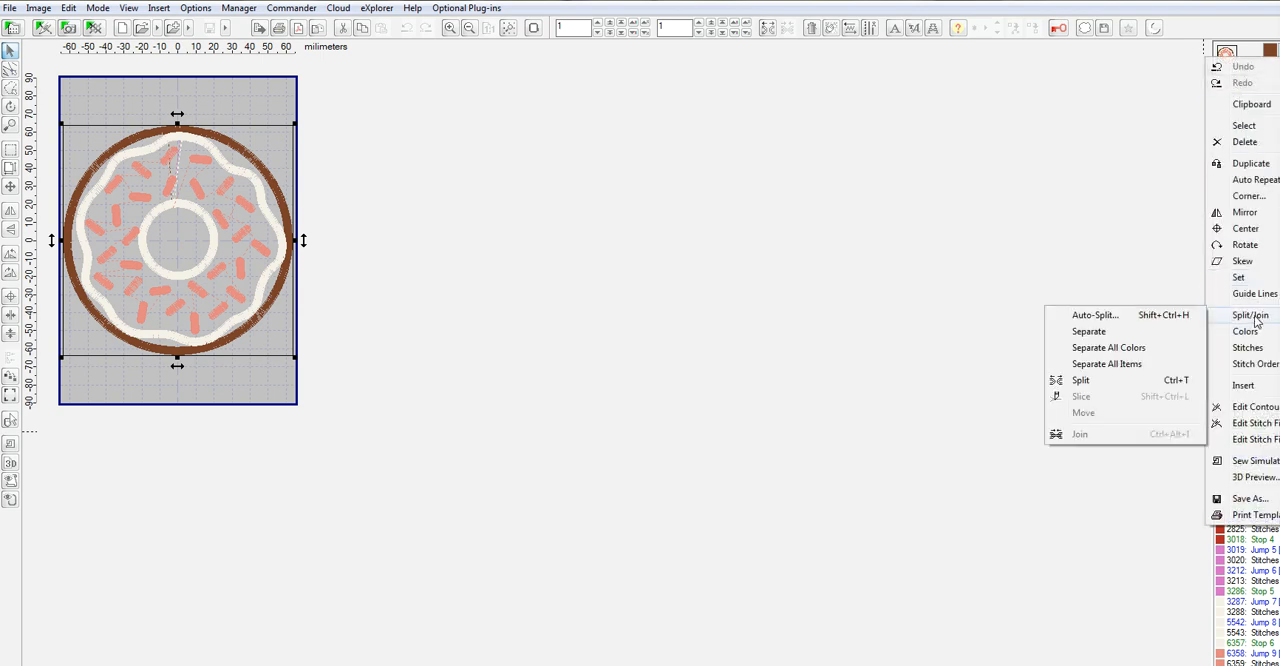
pyautogui.click(1119, 366)
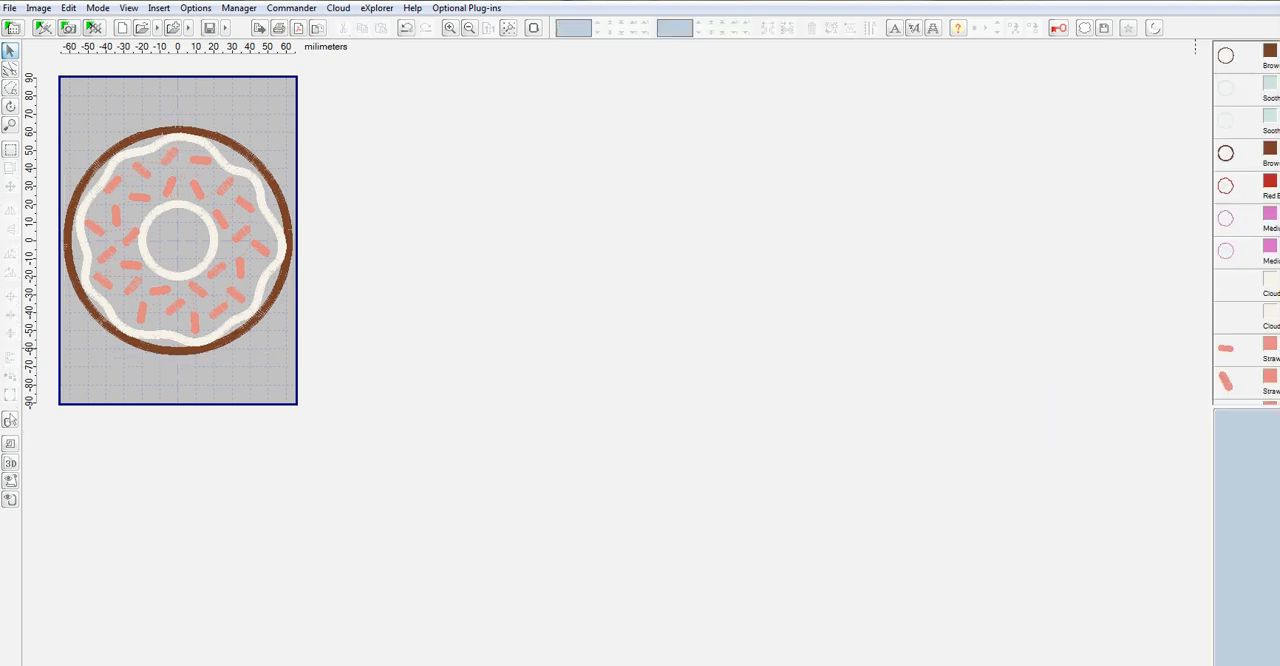
# Examine the separated objects by selecting several sprinkles in turn to see where each sits on the donut.
pyautogui.scroll(-5, 1246, 222)
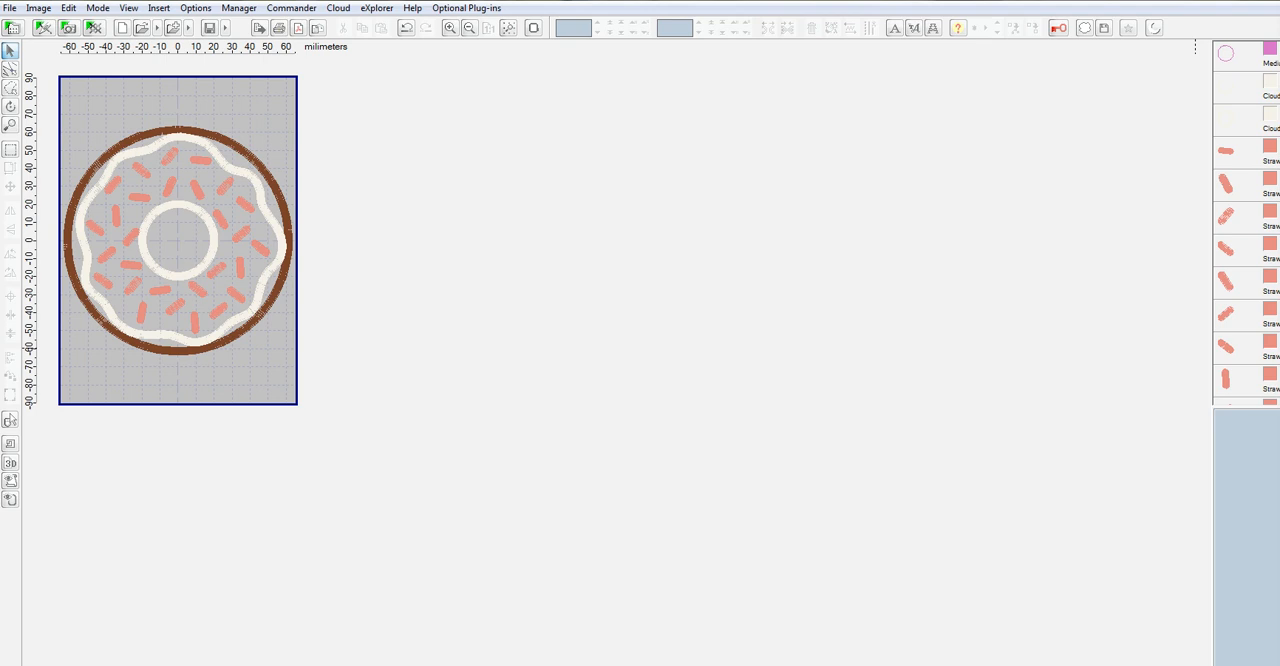
pyautogui.scroll(-7, 1246, 222)
pyautogui.scroll(7, 1246, 222)
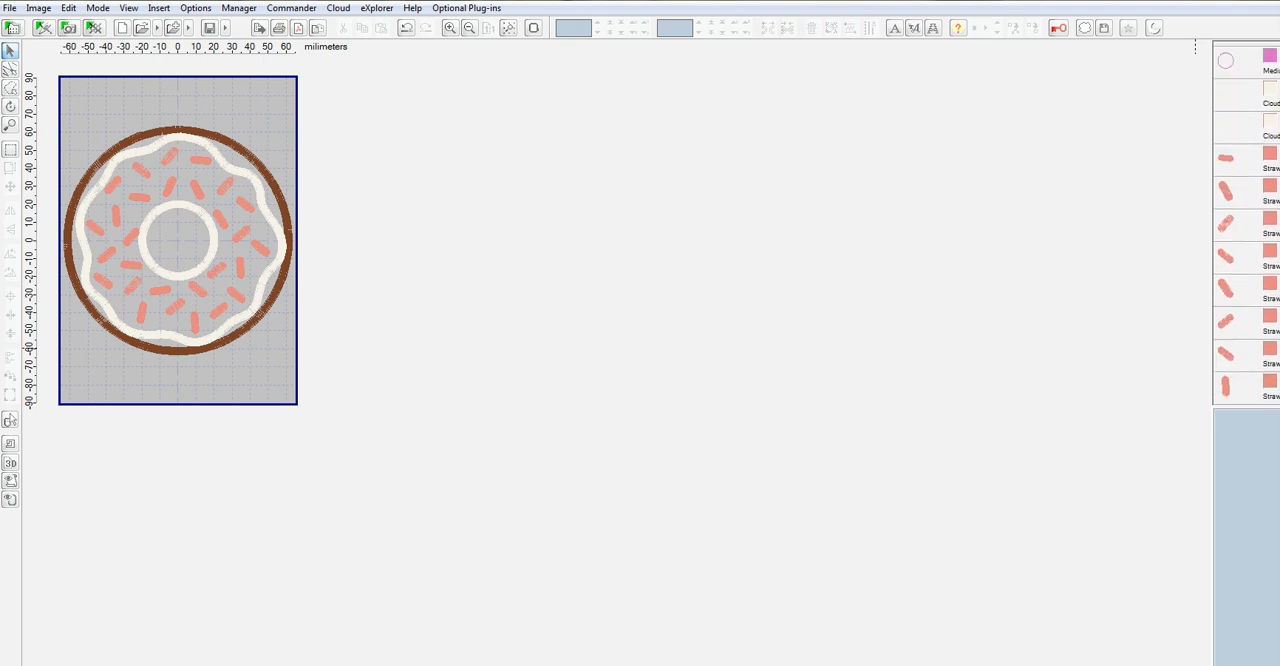
pyautogui.click(1228, 159)
pyautogui.click(1224, 193)
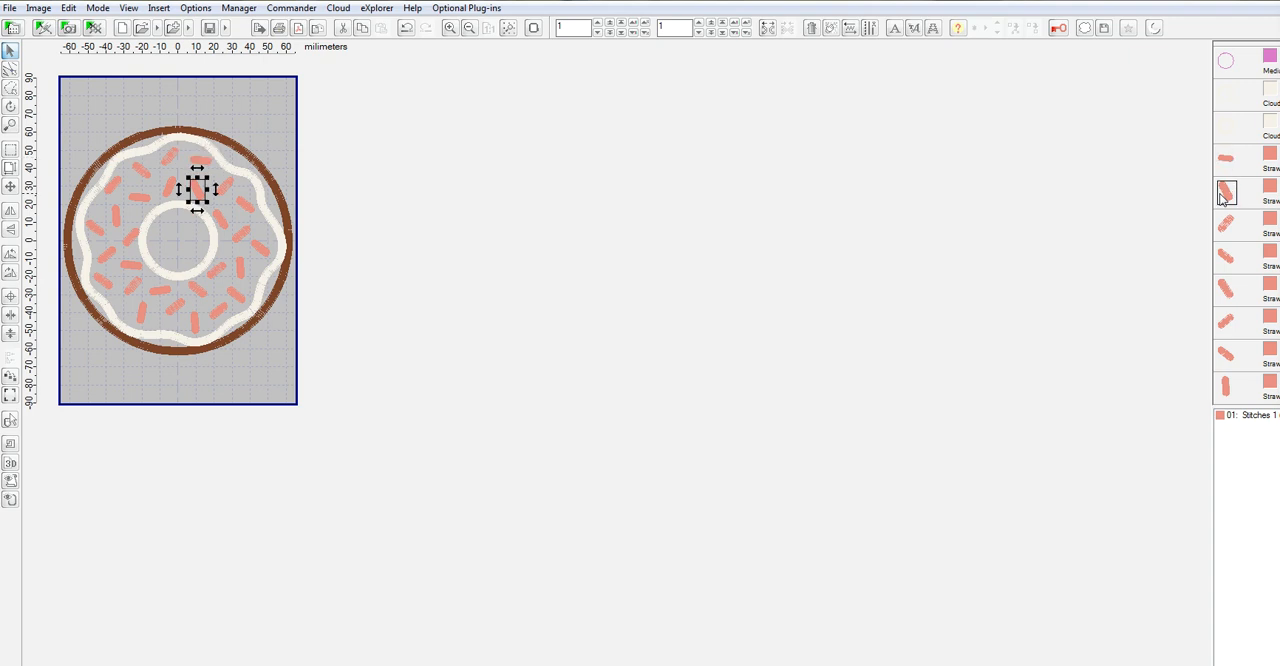
pyautogui.click(1228, 226)
pyautogui.click(1228, 262)
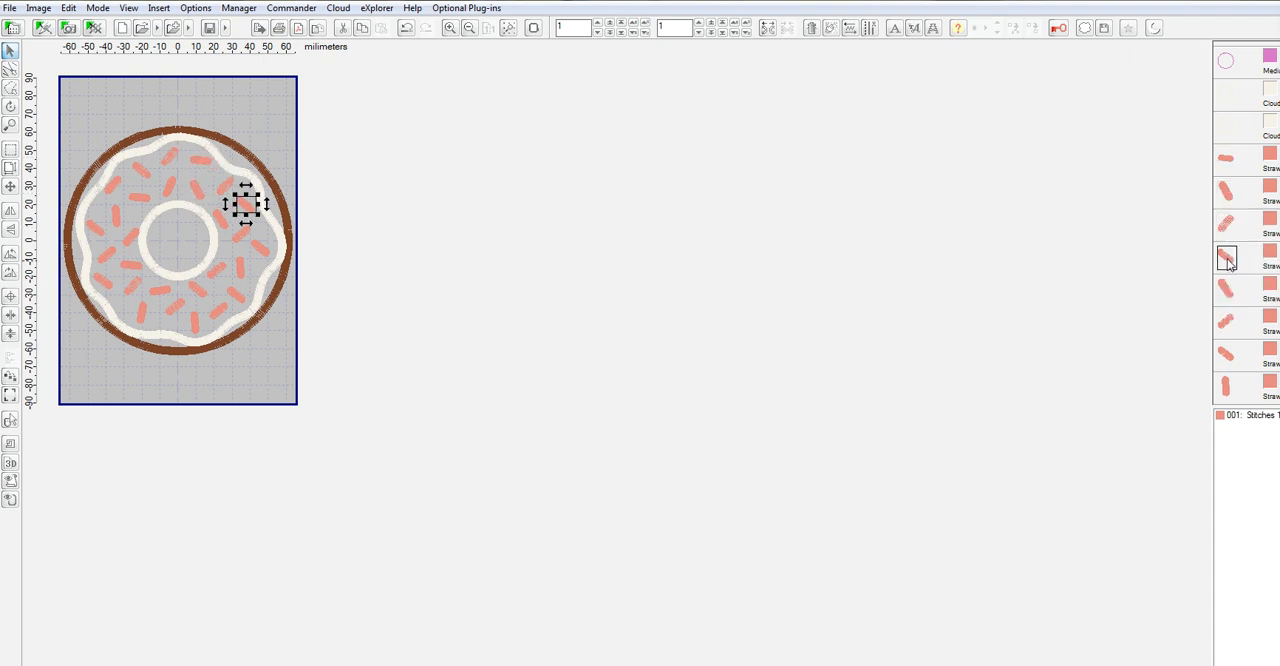
# Change the first sprinkle, near the donut's top edge, to thread 2166 Floral Pink from the Marathon Polyester catalog.
pyautogui.rightClick(1272, 152)
pyautogui.moveTo(1274, 362)
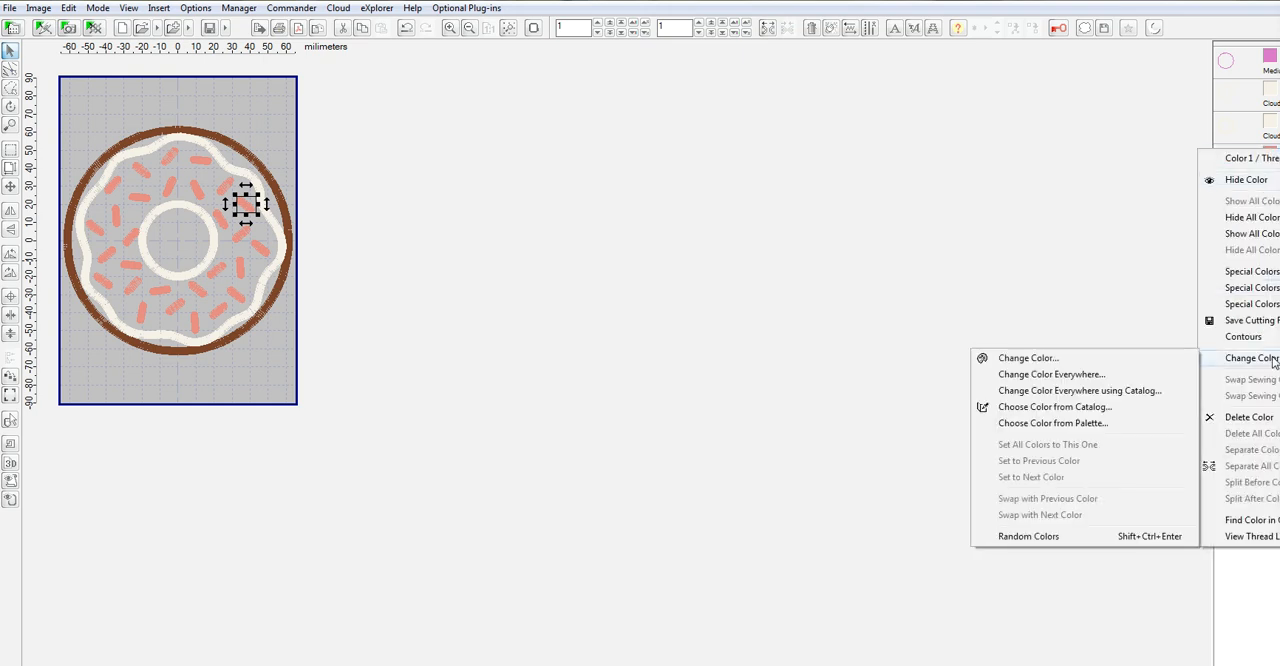
pyautogui.click(1078, 410)
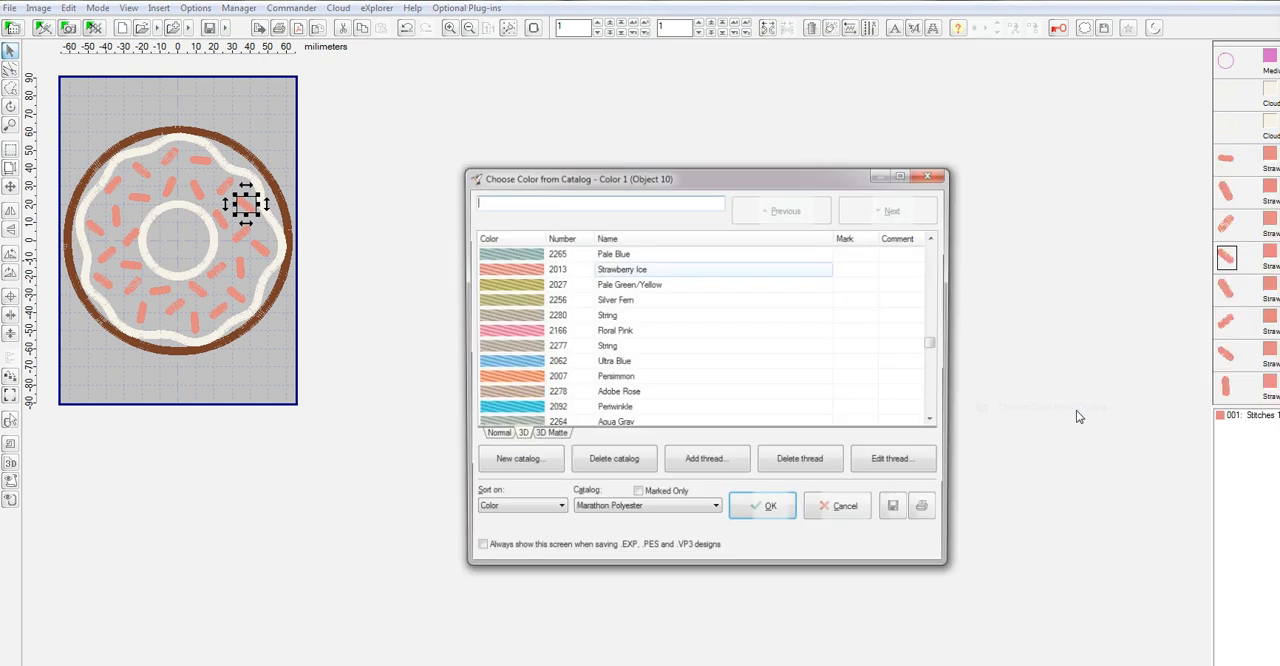
pyautogui.click(520, 331)
pyautogui.click(765, 512)
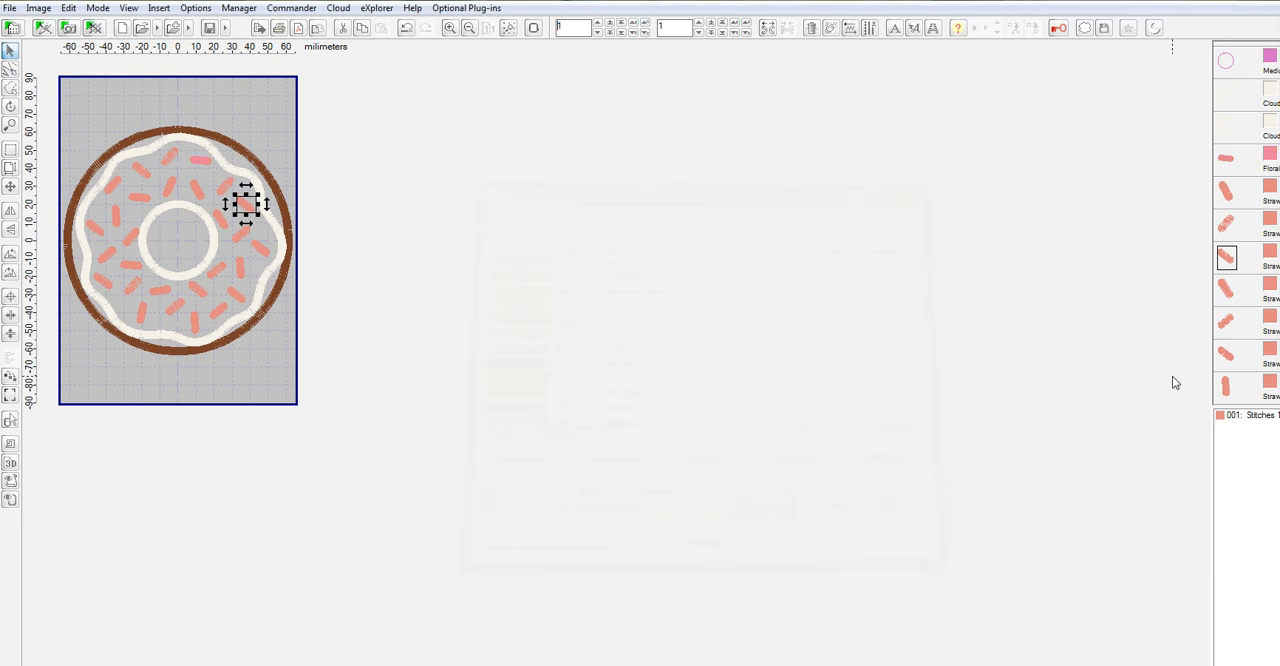
# Recolor the vertical sprinkle near the donut's bottom edge to 2166 Floral Pink from the thread catalog.
pyautogui.scroll(-3, 1246, 222)
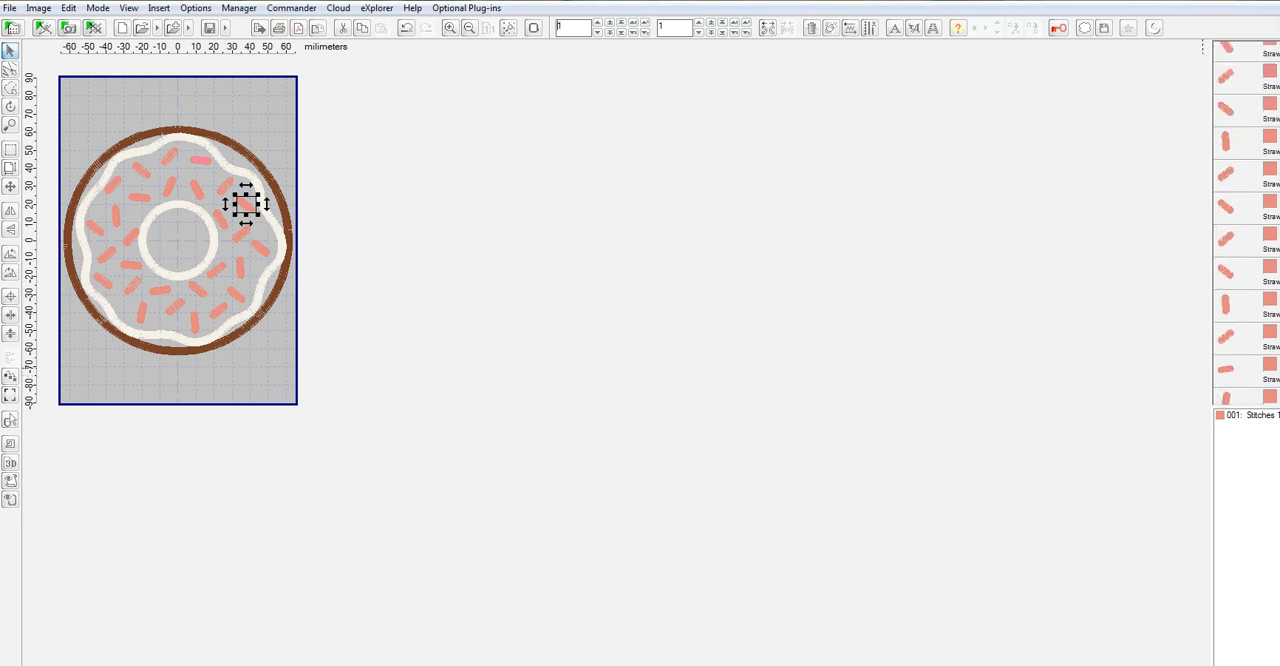
pyautogui.rightClick(1273, 296)
pyautogui.moveTo(1237, 506)
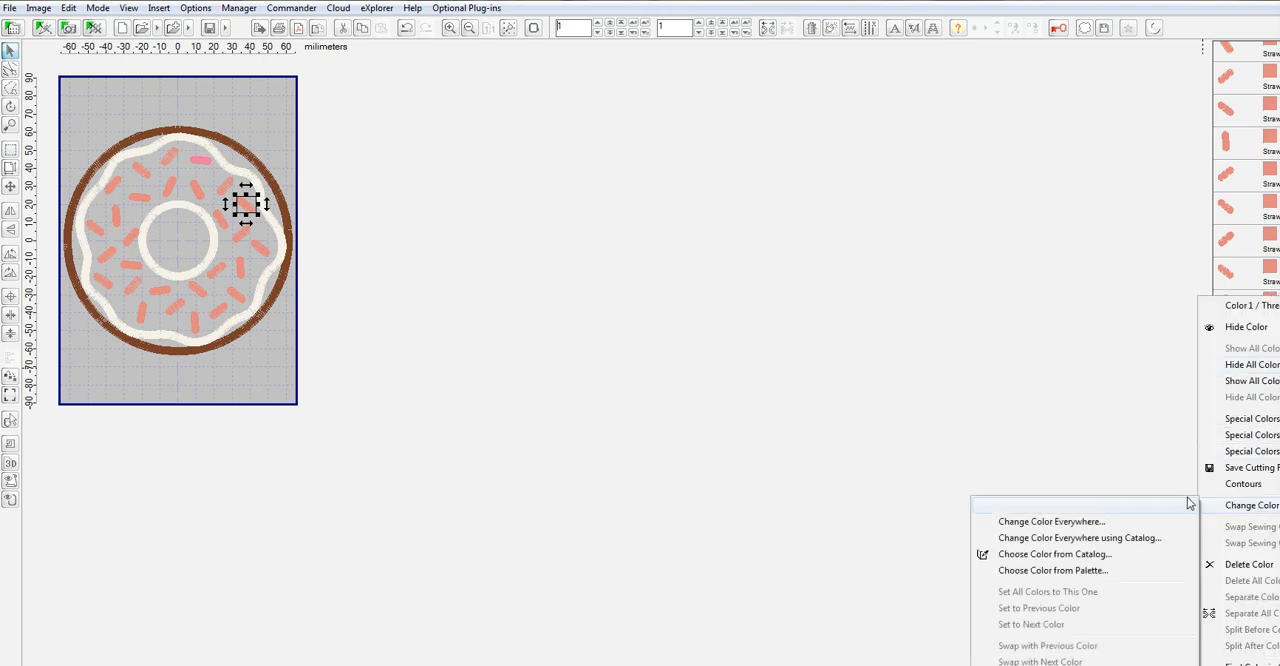
pyautogui.click(1090, 556)
pyautogui.click(518, 338)
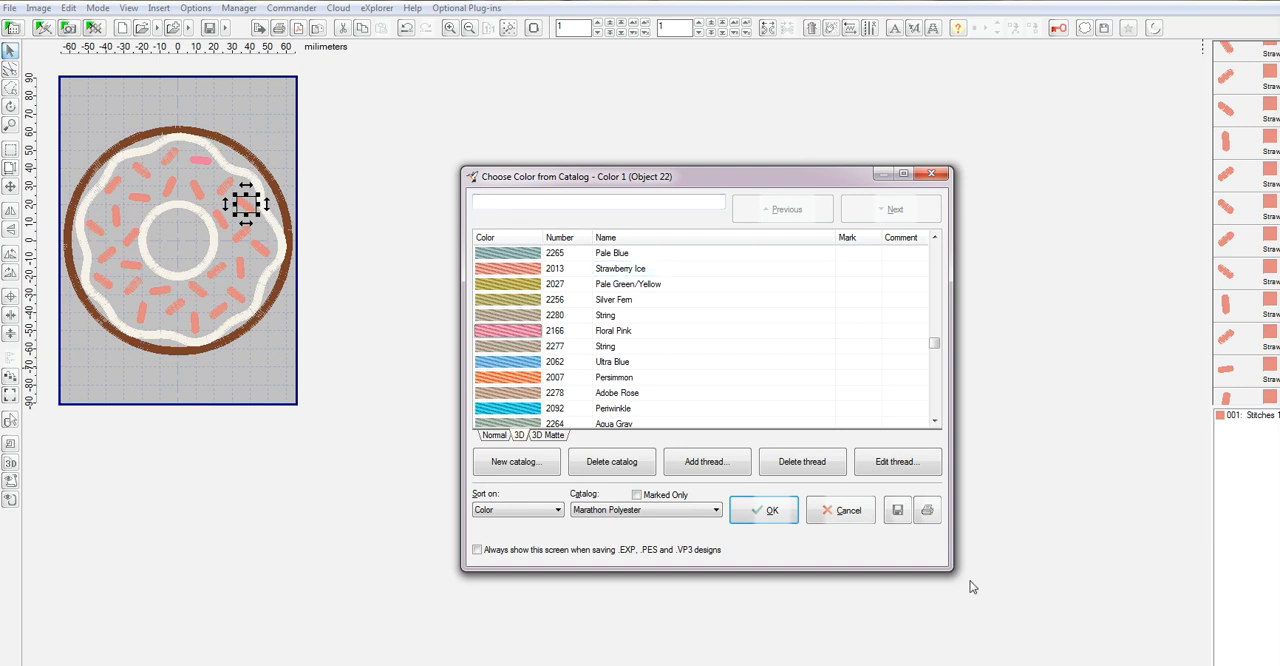
pyautogui.click(768, 511)
# Recolor the sprinkle just left of the donut's center hole to 2166 Floral Pink from the thread catalog.
pyautogui.scroll(-5, 1246, 223)
pyautogui.rightClick(1271, 306)
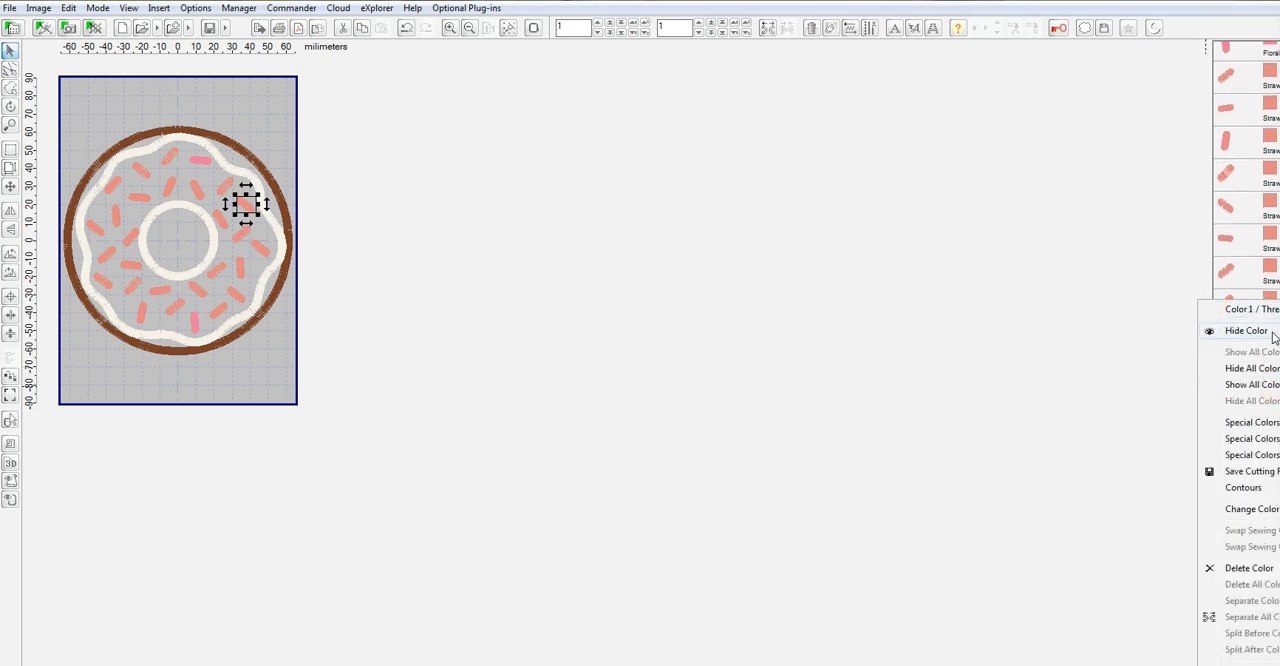
pyautogui.moveTo(1247, 513)
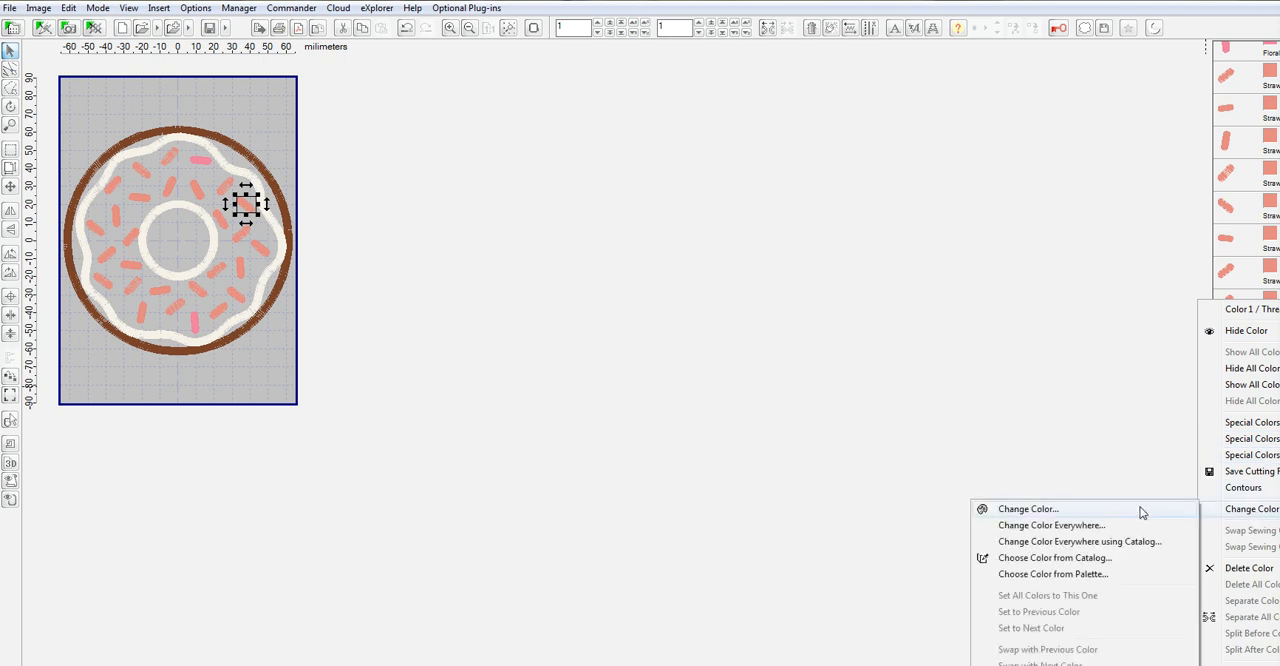
pyautogui.click(1066, 558)
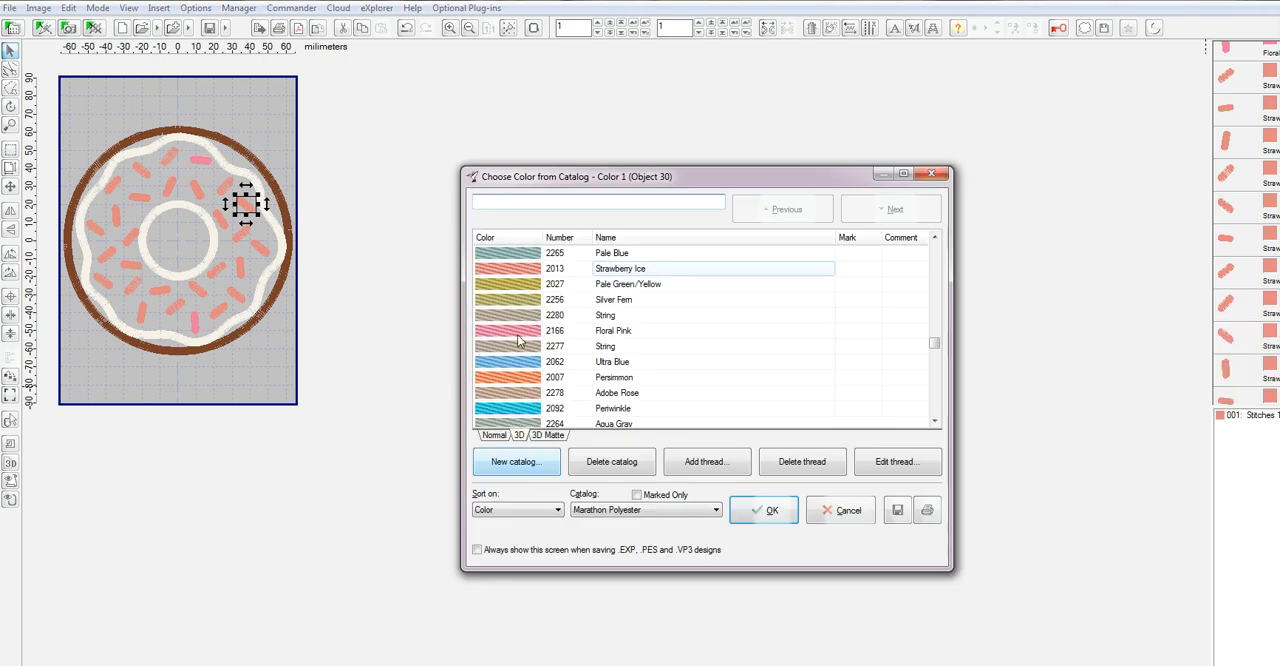
pyautogui.click(766, 516)
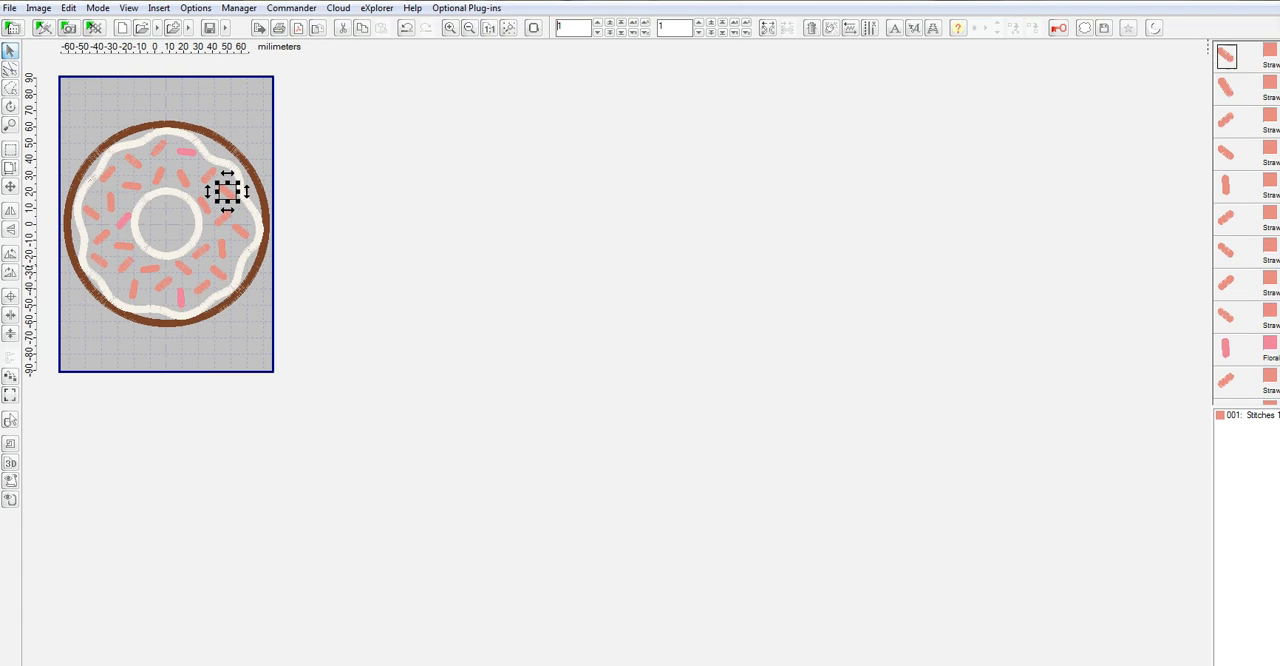
# Recolor the inner sprinkle at the donut's lower right to 2166 Floral Pink from the thread catalog.
pyautogui.rightClick(1273, 252)
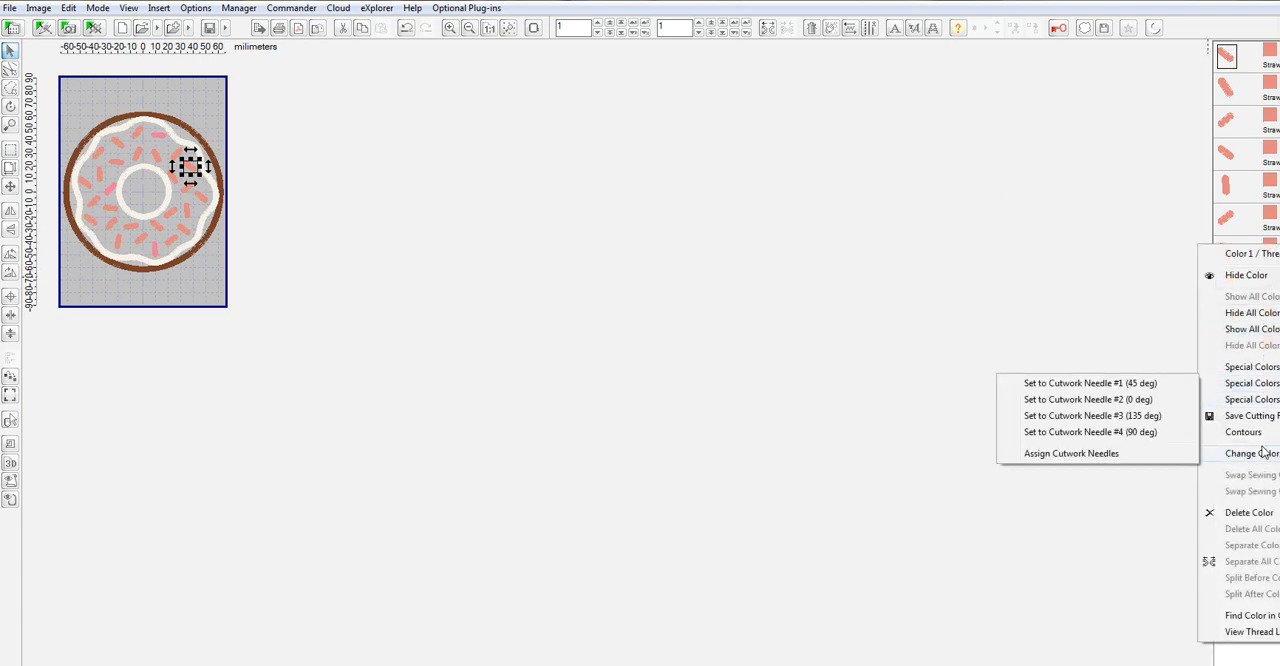
pyautogui.moveTo(1265, 452)
pyautogui.click(1050, 506)
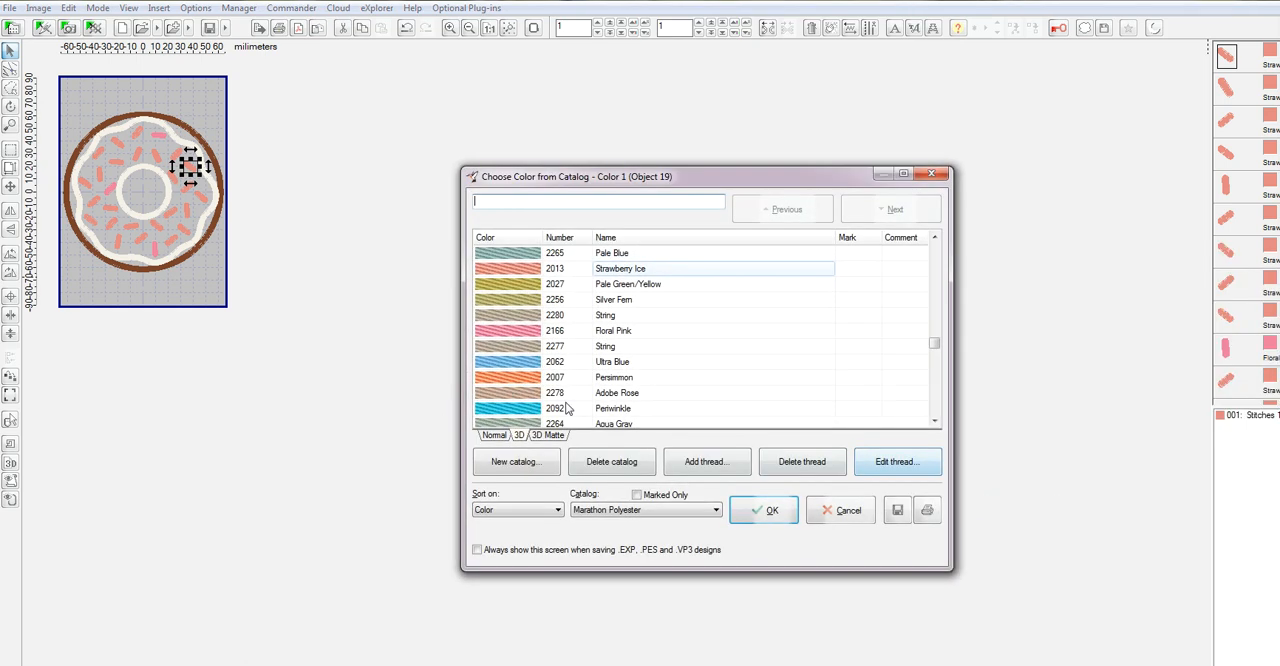
pyautogui.click(766, 510)
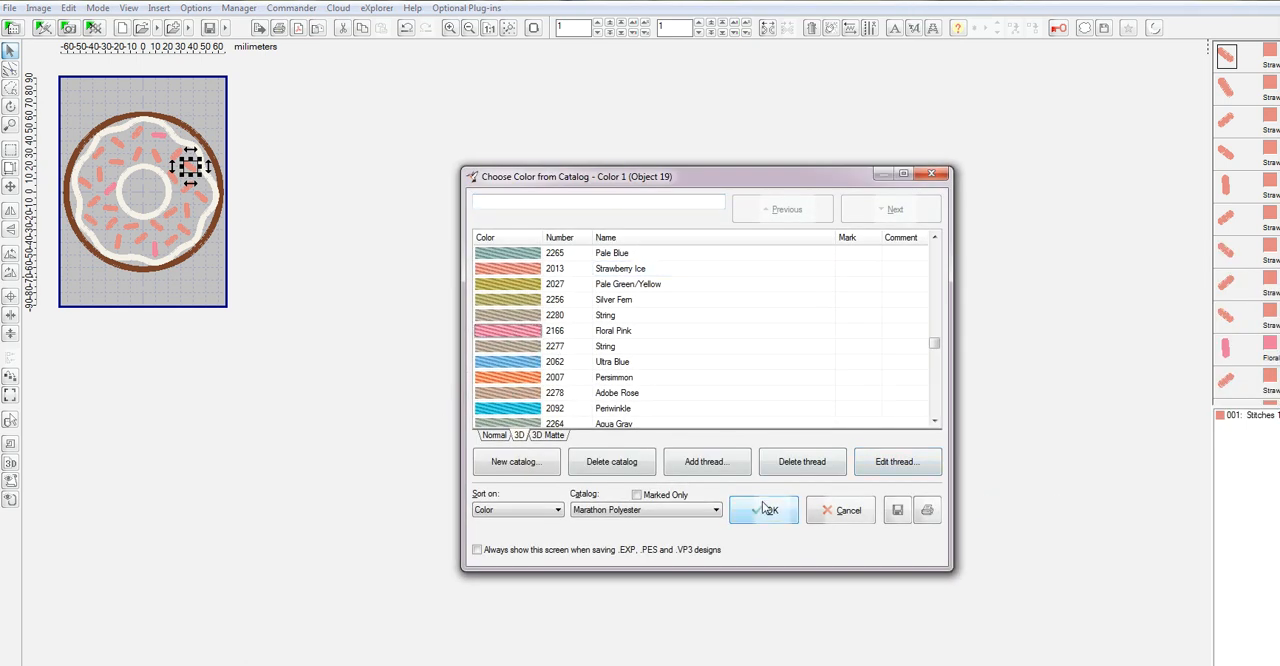
# Change the slanted sprinkle at the donut's upper right to thread 2092 Periwinkle from the Marathon Polyester catalog.
pyautogui.scroll(2, 766, 509)
pyautogui.scroll(5, 1246, 222)
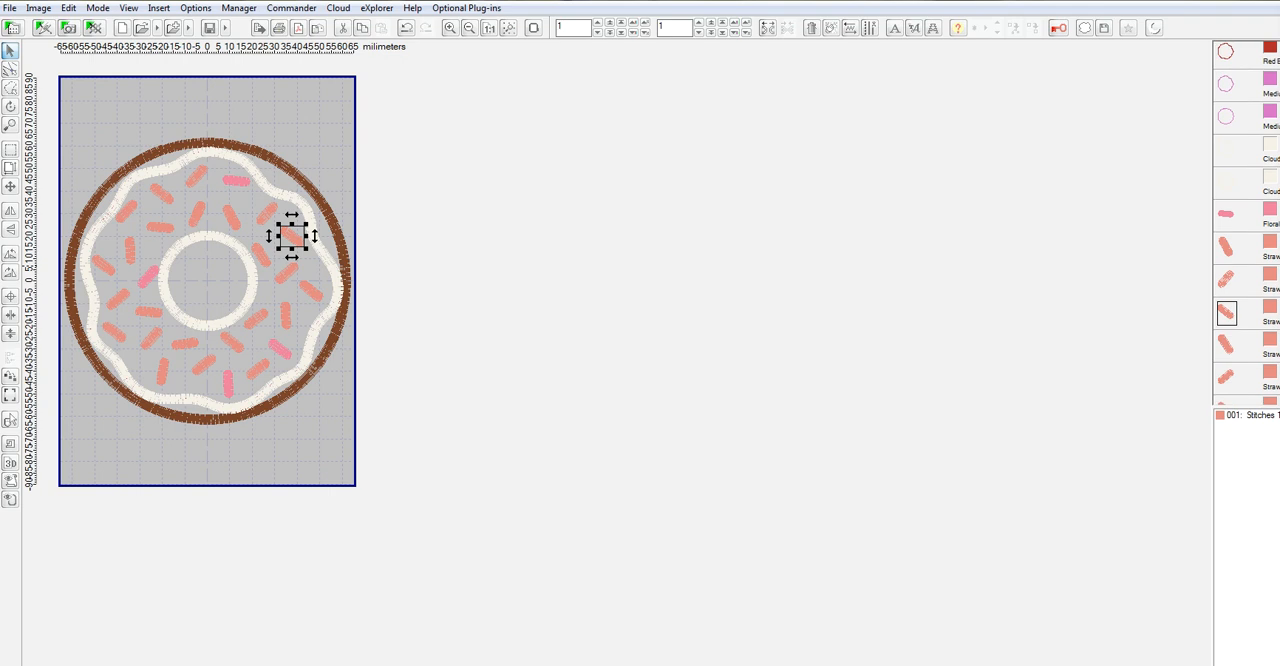
pyautogui.rightClick(1275, 283)
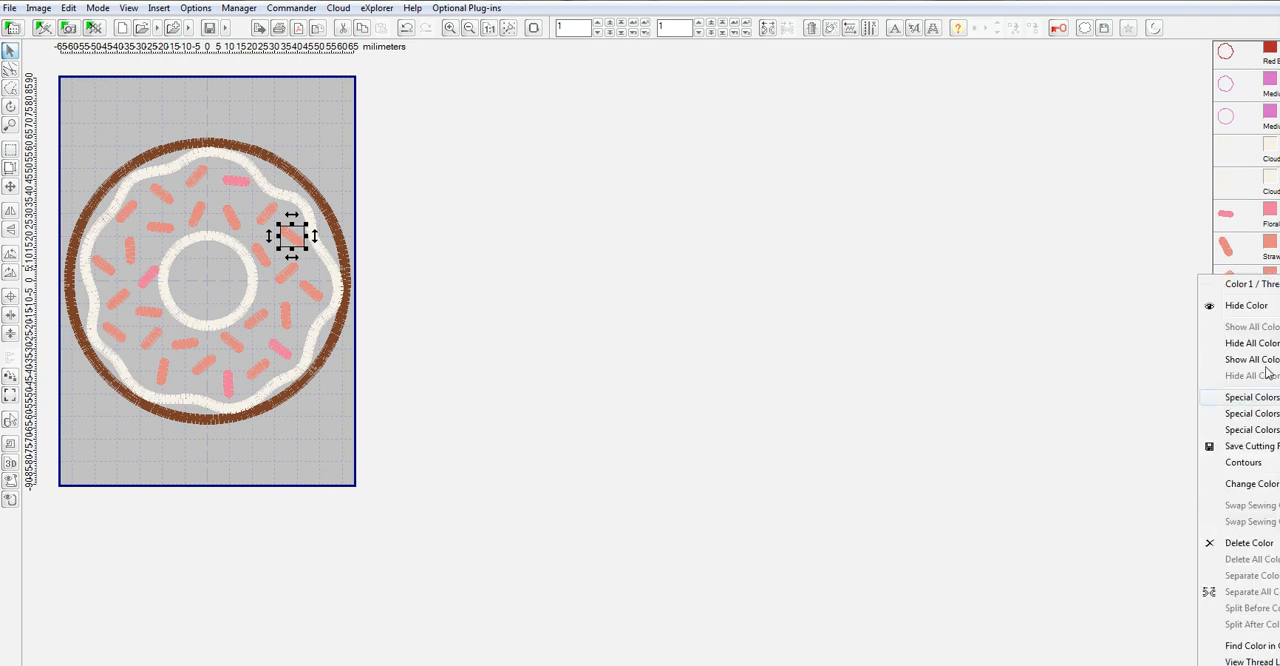
pyautogui.moveTo(1250, 484)
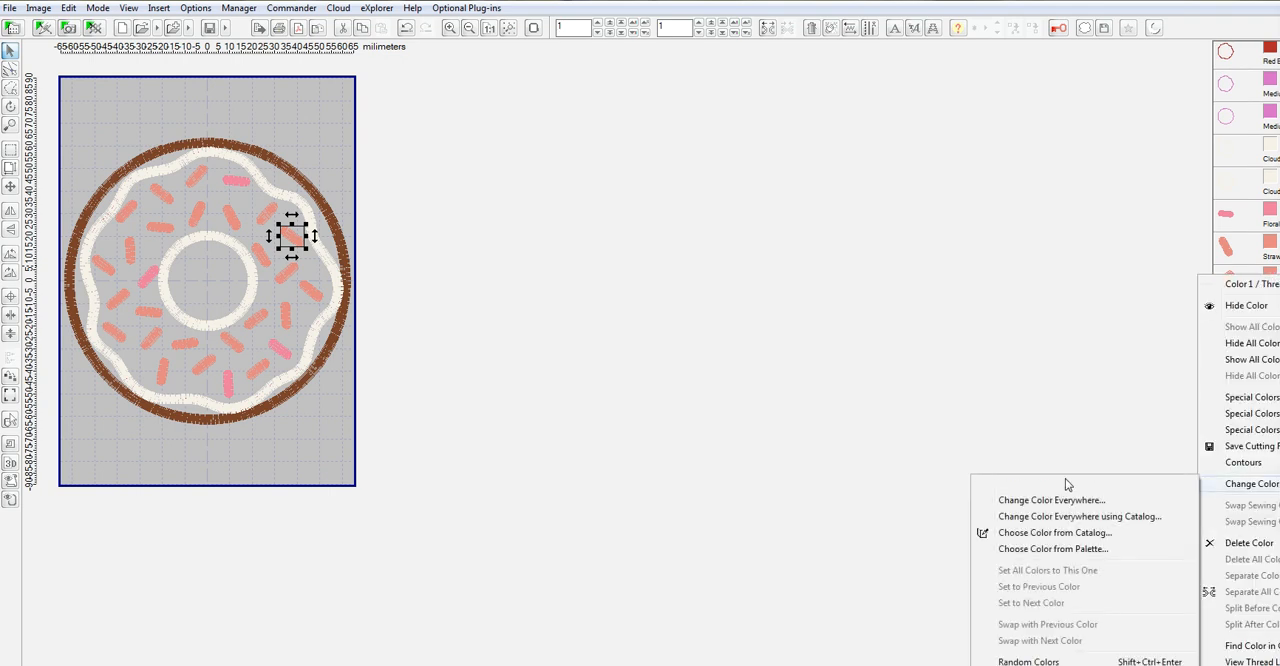
pyautogui.click(1080, 533)
pyautogui.click(507, 410)
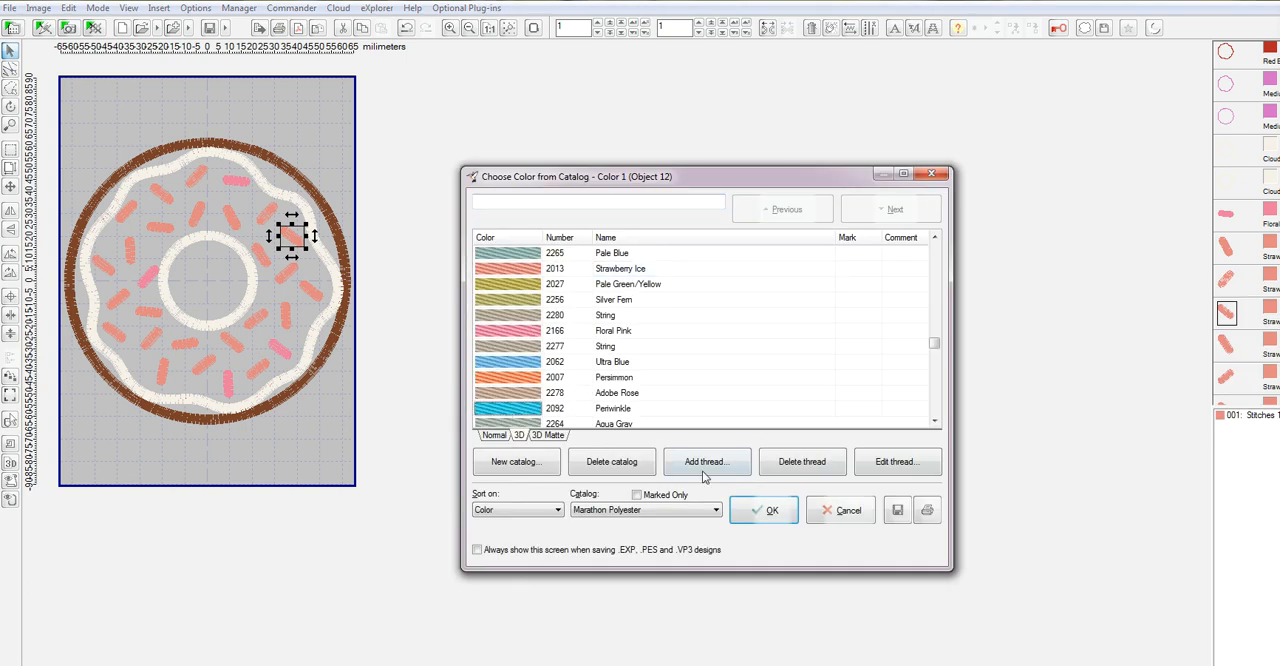
pyautogui.click(770, 512)
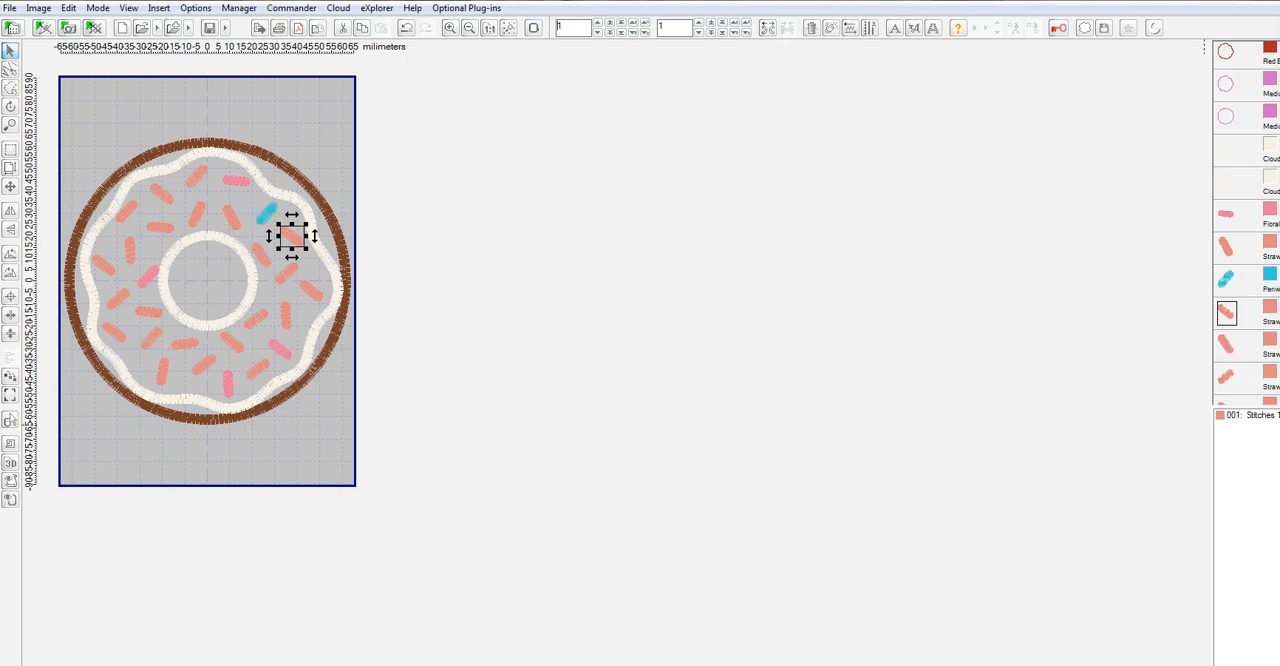
# Recolor the slanted sprinkle just right of the donut's center hole to 2092 Periwinkle from the thread catalog.
pyautogui.scroll(-3, 1246, 224)
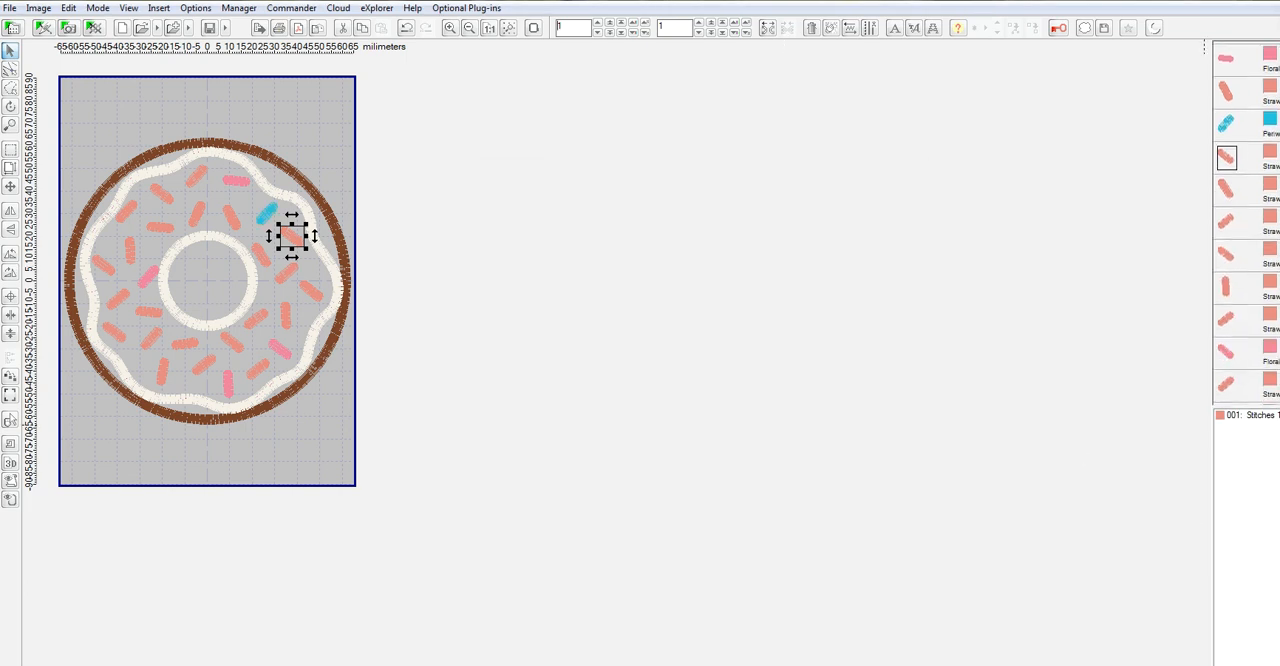
pyautogui.rightClick(1269, 222)
pyautogui.moveTo(1240, 428)
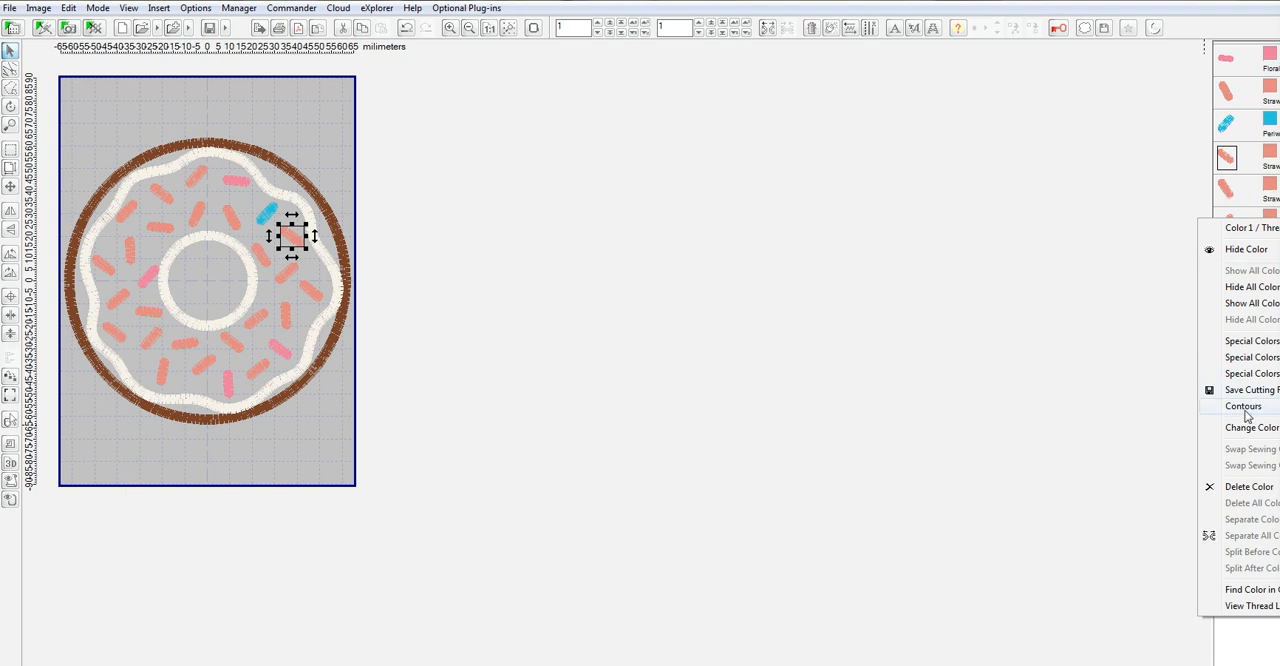
pyautogui.click(1040, 478)
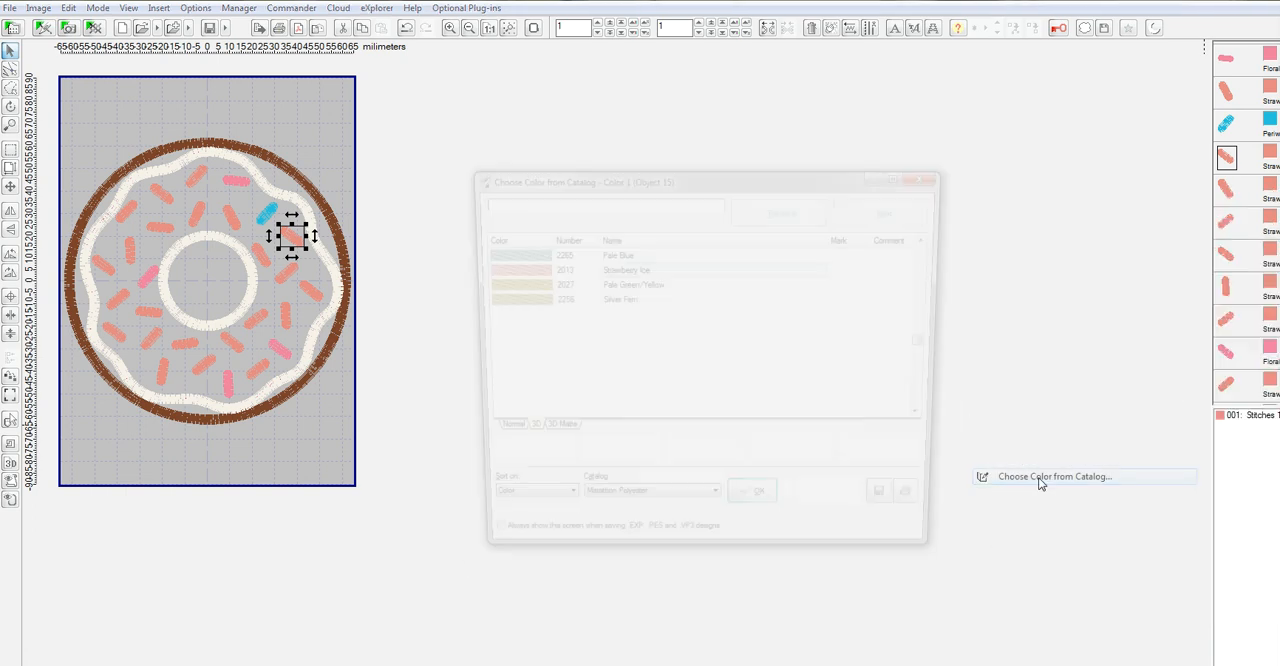
pyautogui.click(506, 415)
pyautogui.click(760, 510)
# Recolor the slanted sprinkle near the donut's lower right edge to 2092 Periwinkle from the thread catalog.
pyautogui.scroll(-4, 1247, 222)
pyautogui.rightClick(1272, 214)
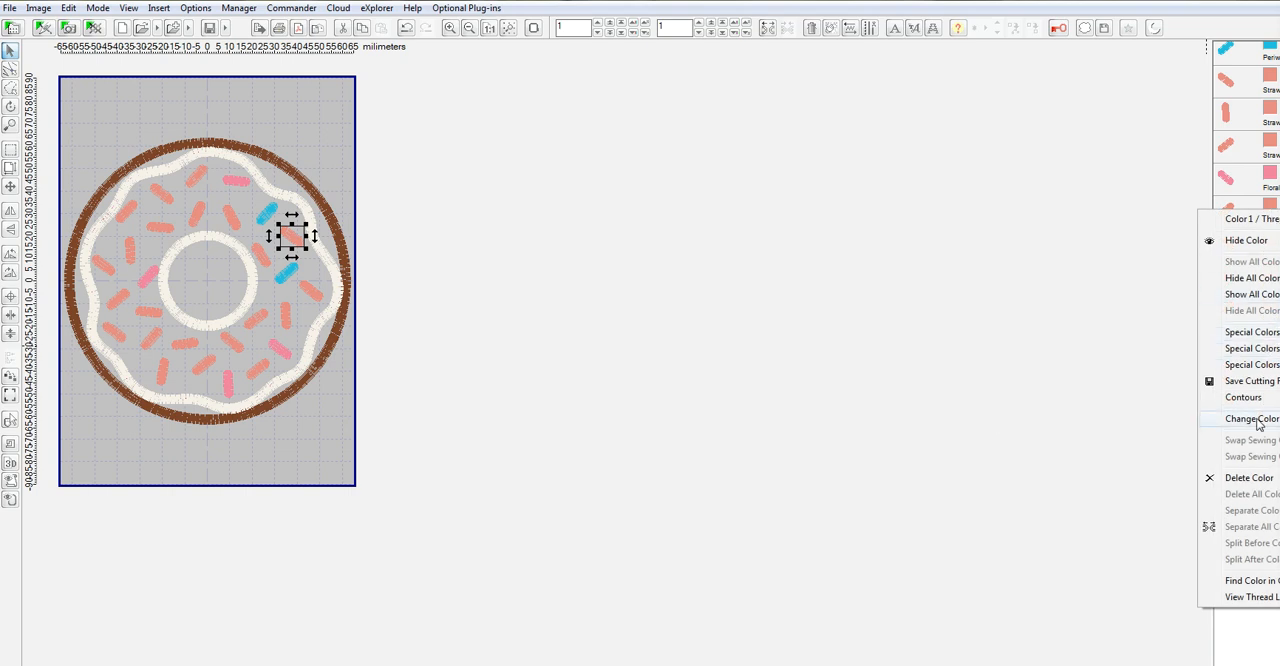
pyautogui.moveTo(1250, 418)
pyautogui.click(1052, 468)
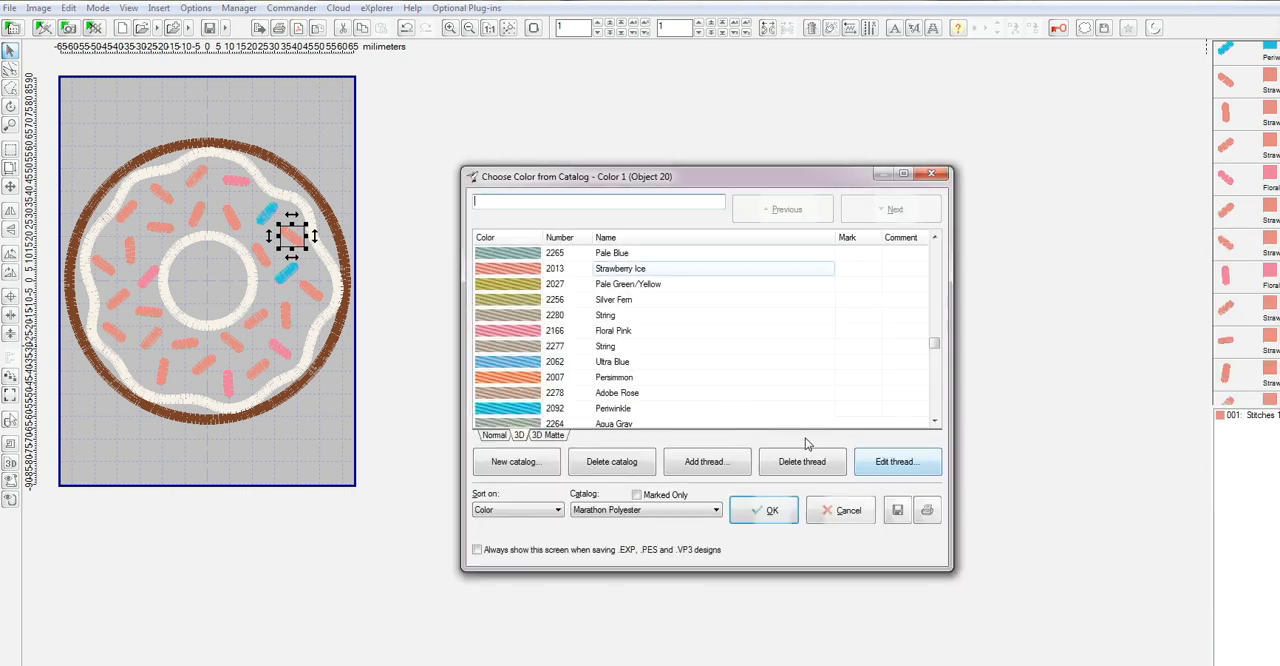
pyautogui.click(505, 410)
pyautogui.click(773, 512)
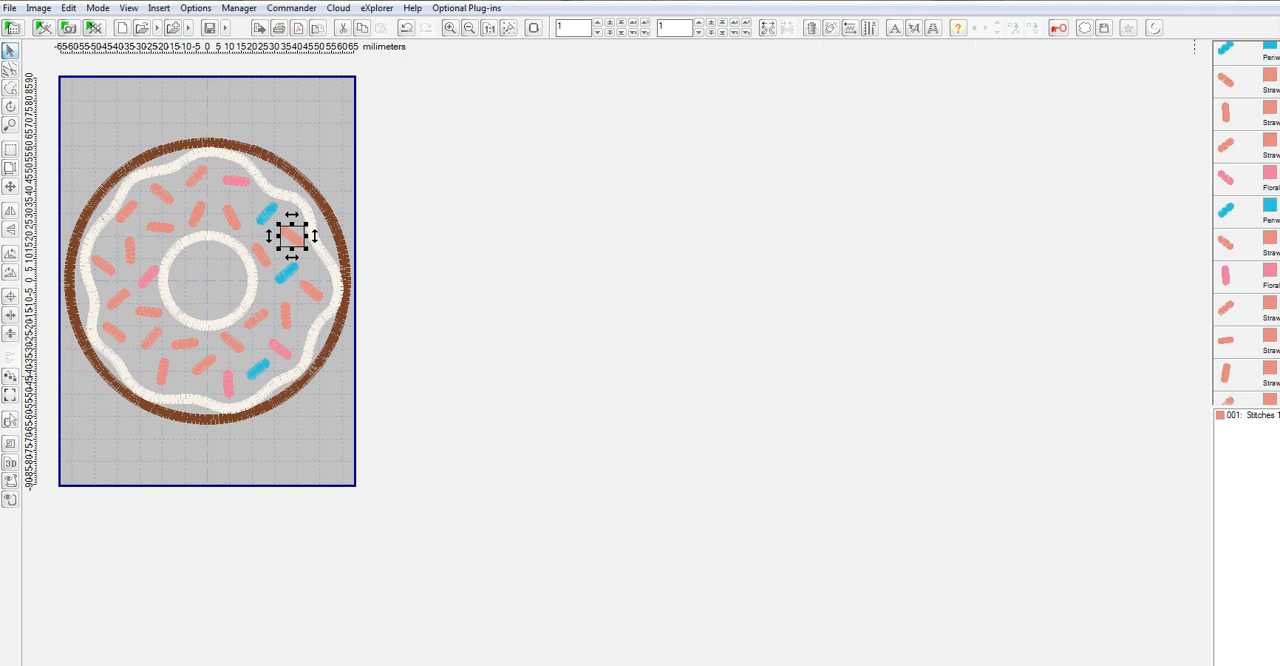
# Recolor the slanted sprinkle at the lower left of the donut's center hole to 2092 Periwinkle from the thread catalog.
pyautogui.scroll(-3, 1246, 222)
pyautogui.rightClick(1273, 284)
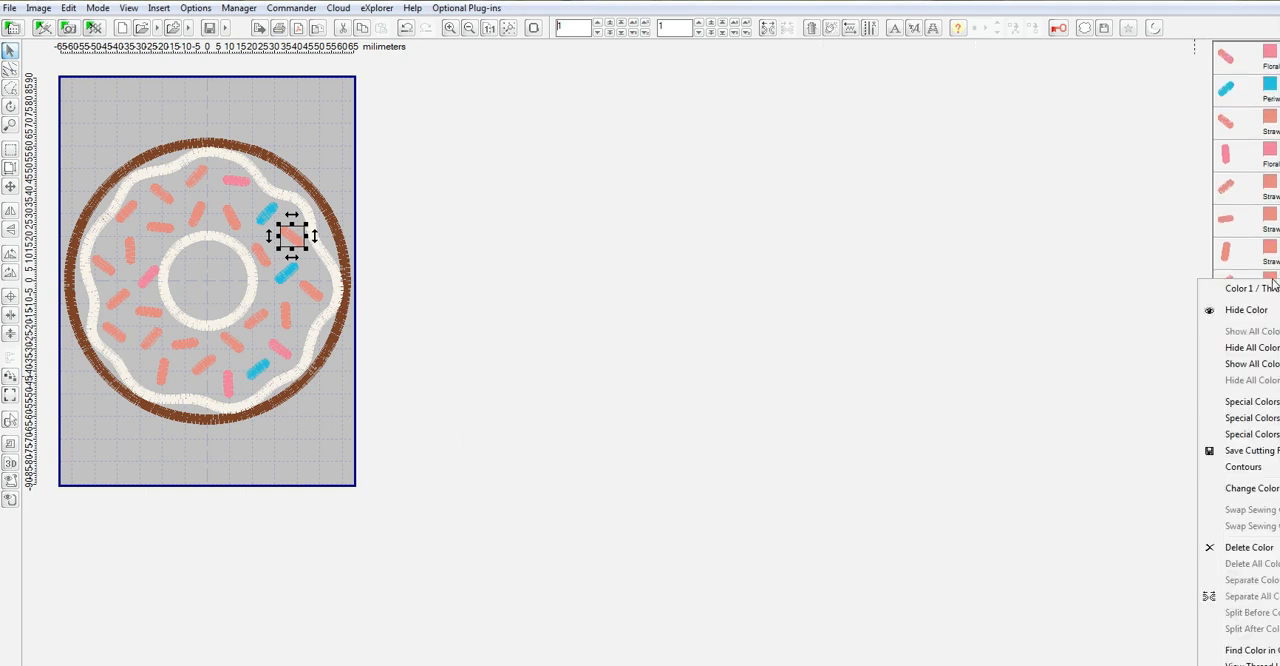
pyautogui.moveTo(1251, 471)
pyautogui.moveTo(1266, 492)
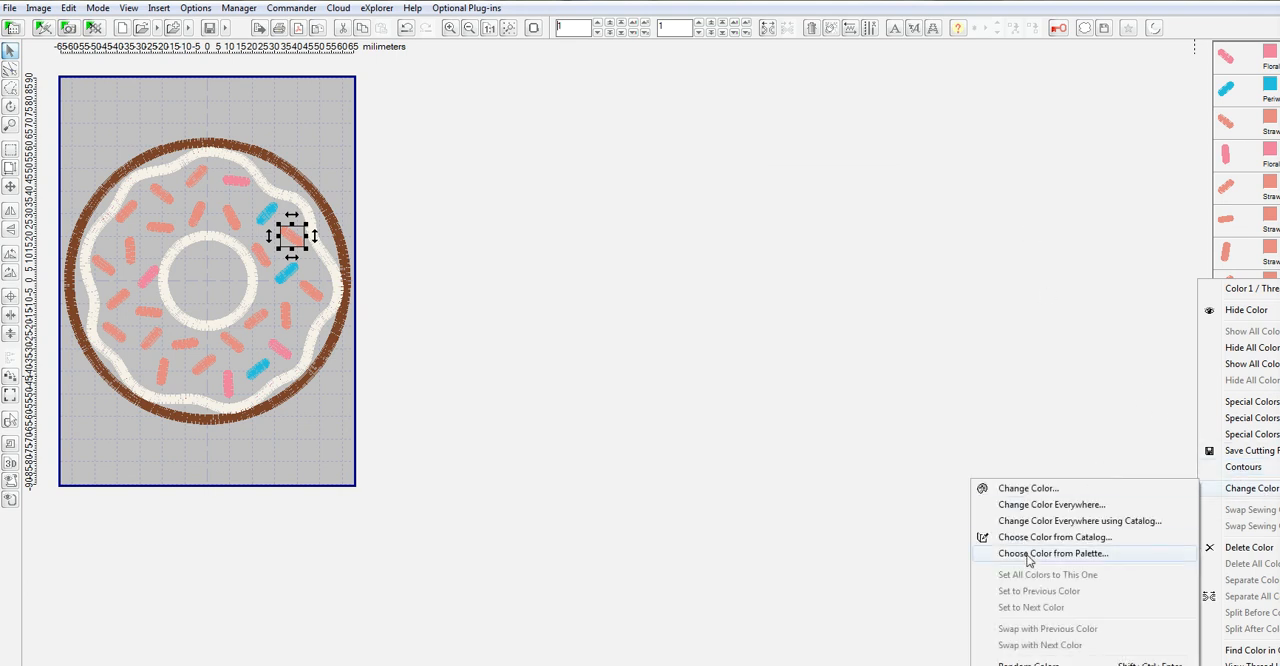
pyautogui.click(1057, 539)
pyautogui.click(516, 410)
pyautogui.click(763, 510)
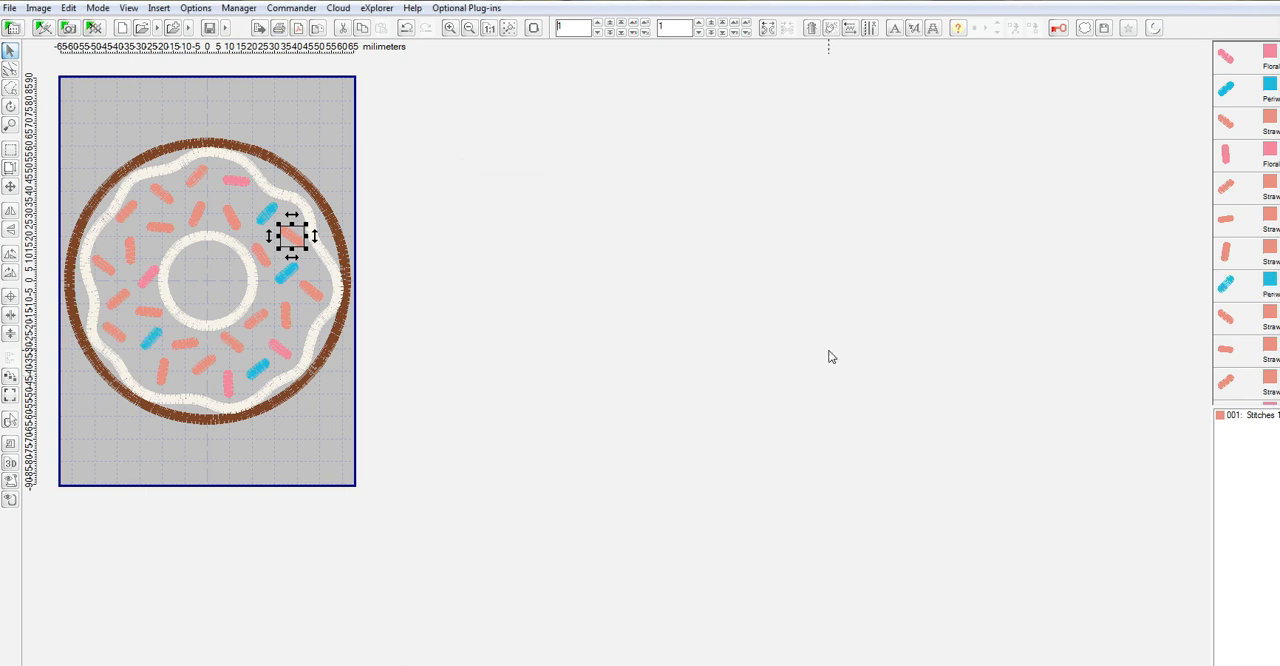
# Recolor the horizontal sprinkle above and left of the donut's center hole to 2092 Periwinkle from the thread catalog.
pyautogui.scroll(-2, 1245, 220)
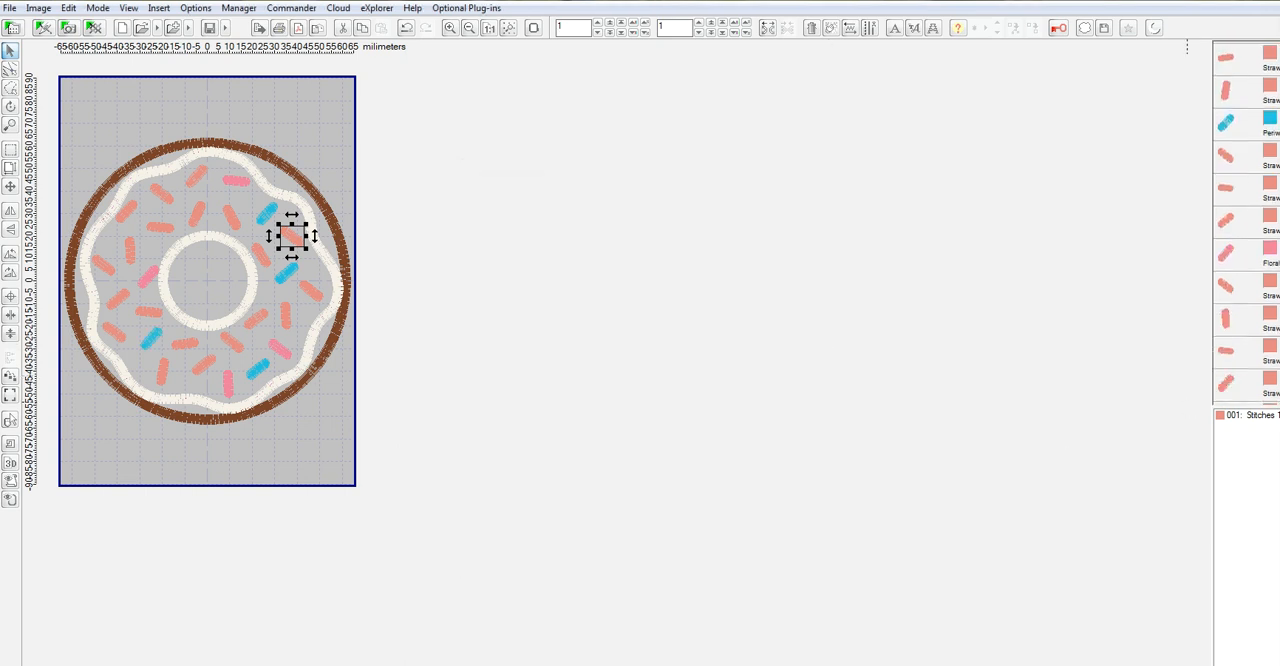
pyautogui.rightClick(1274, 362)
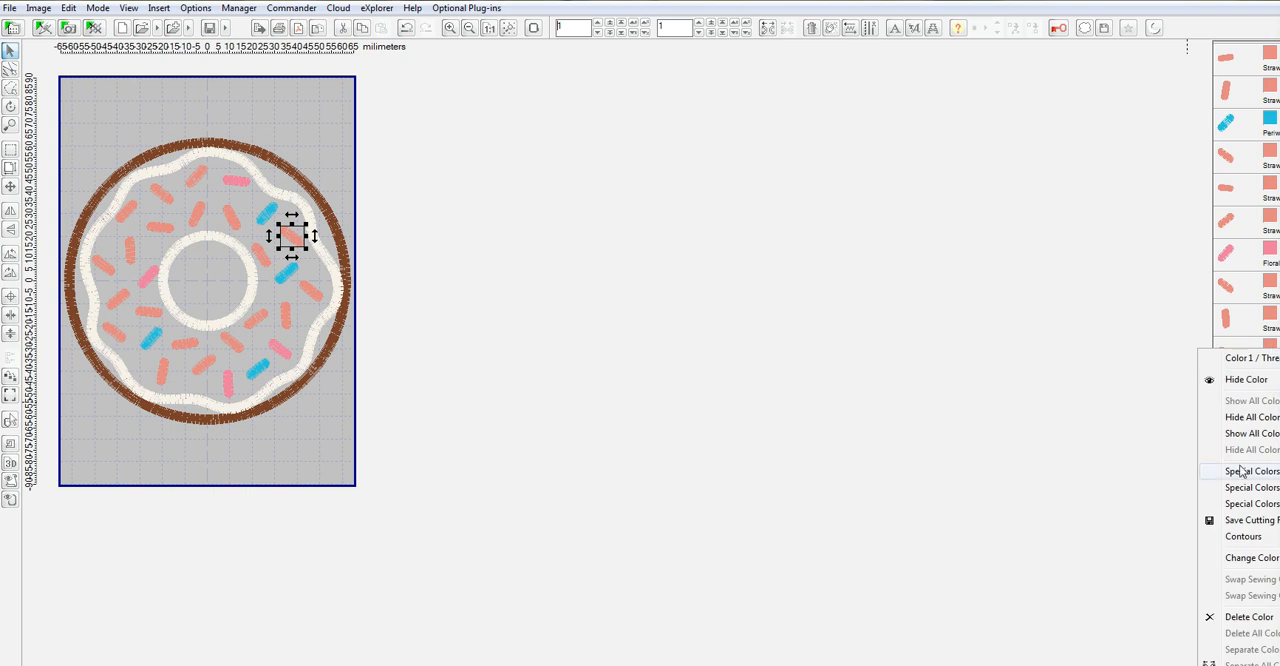
pyautogui.moveTo(1244, 557)
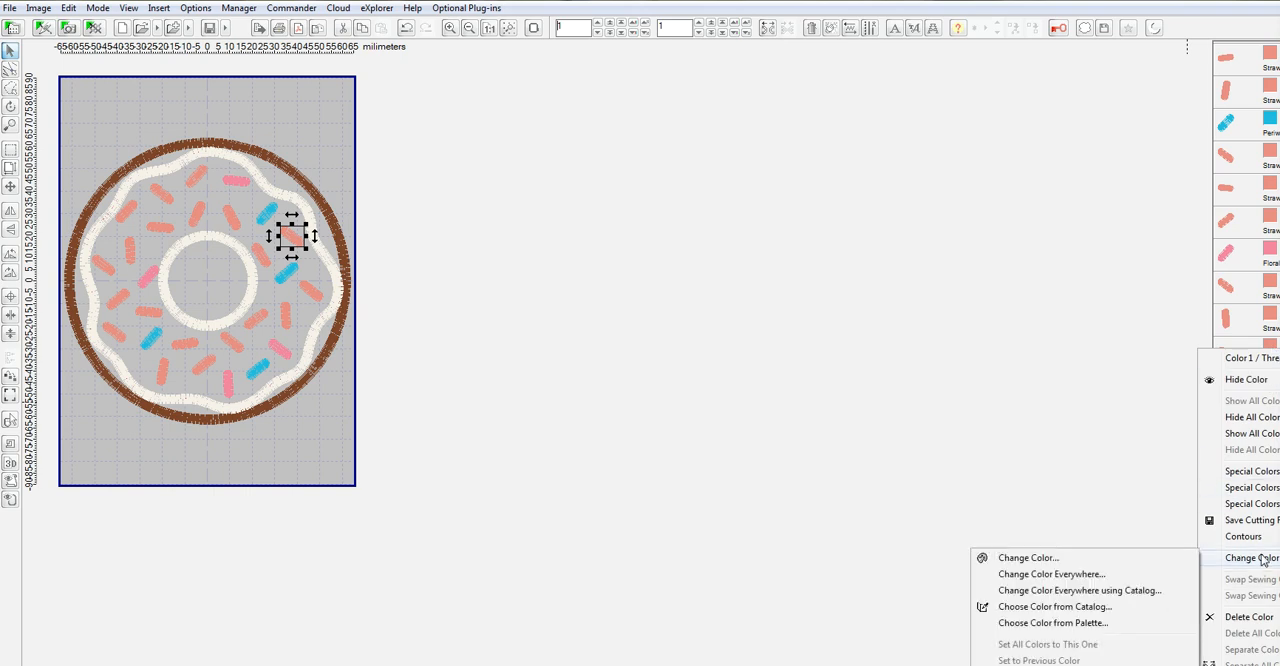
pyautogui.click(1100, 612)
pyautogui.click(522, 410)
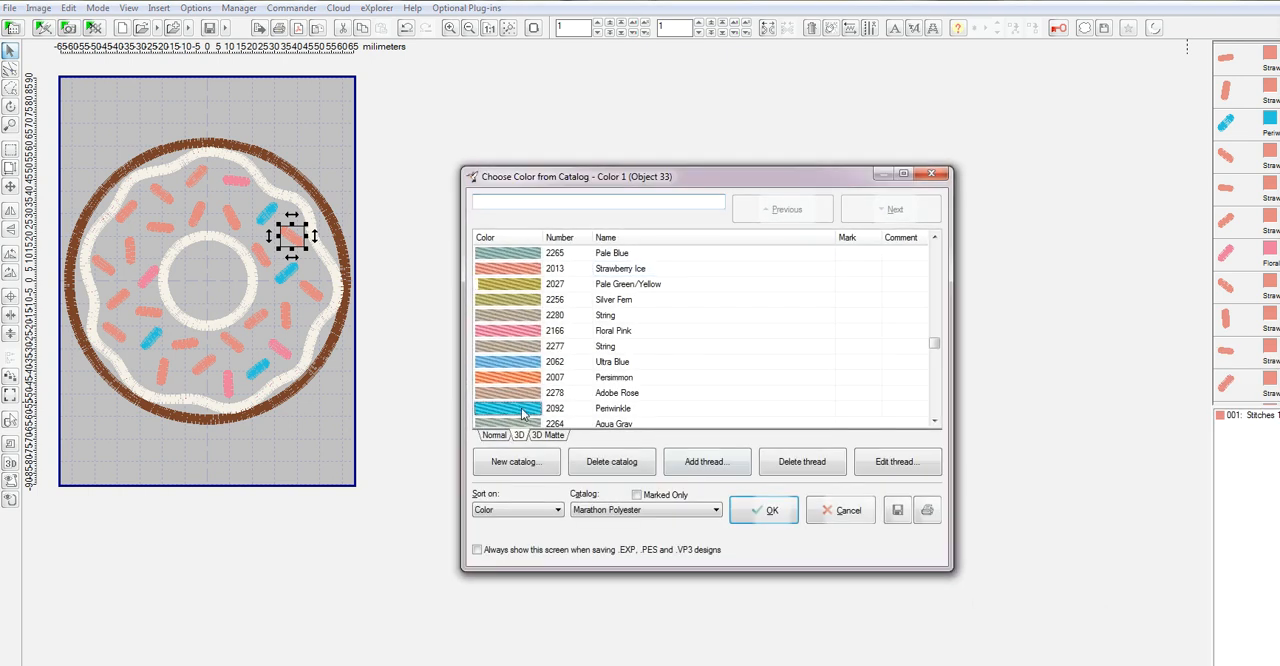
pyautogui.click(771, 516)
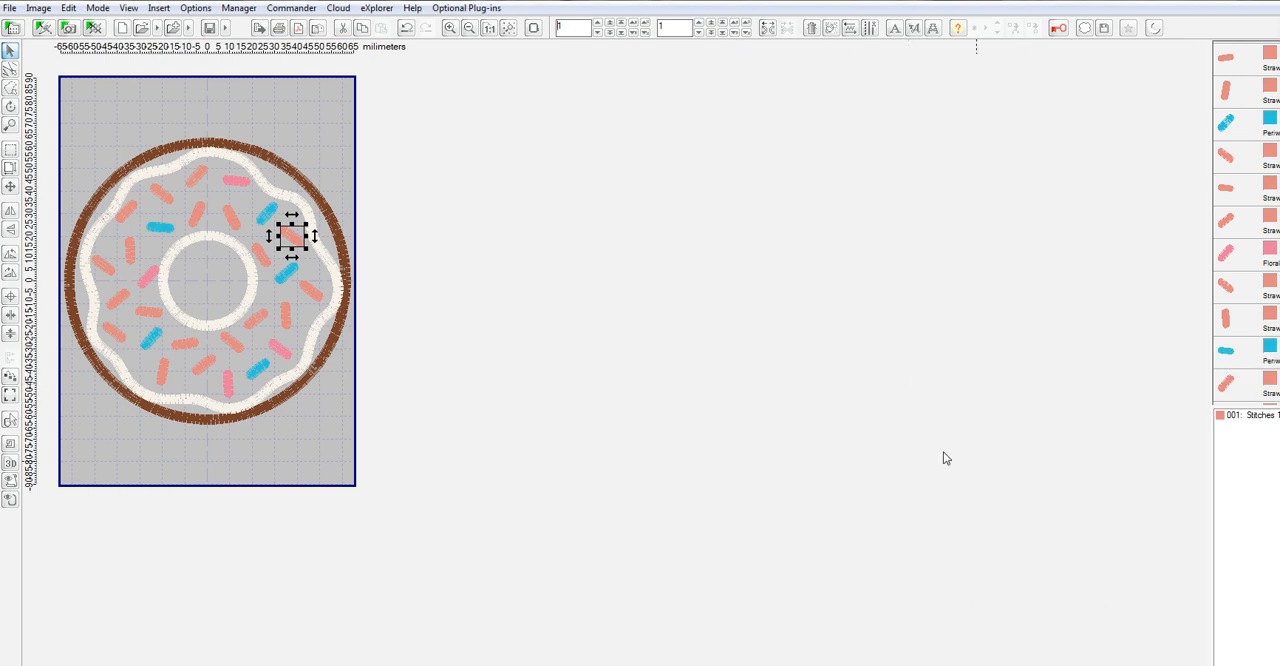
# Recolor the slanted sprinkle near the donut's upper left edge to 2027 Pale Green/Yellow from the Marathon Polyester catalog.
pyautogui.click(157, 197)
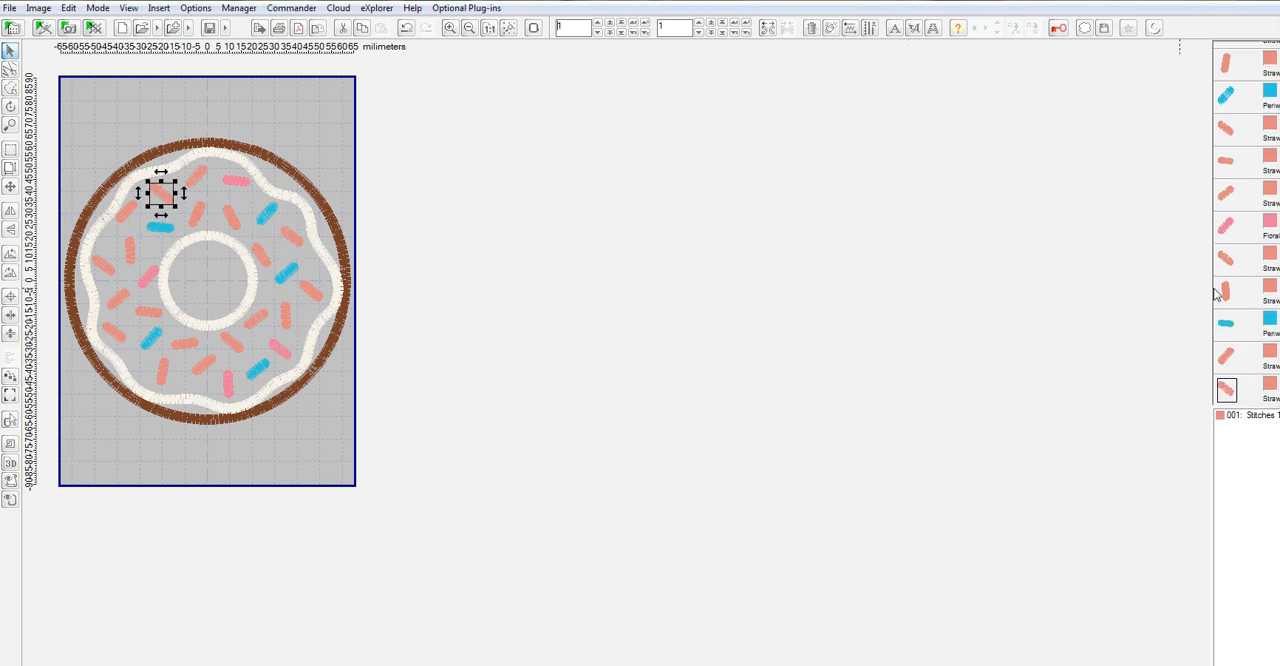
pyautogui.rightClick(1271, 390)
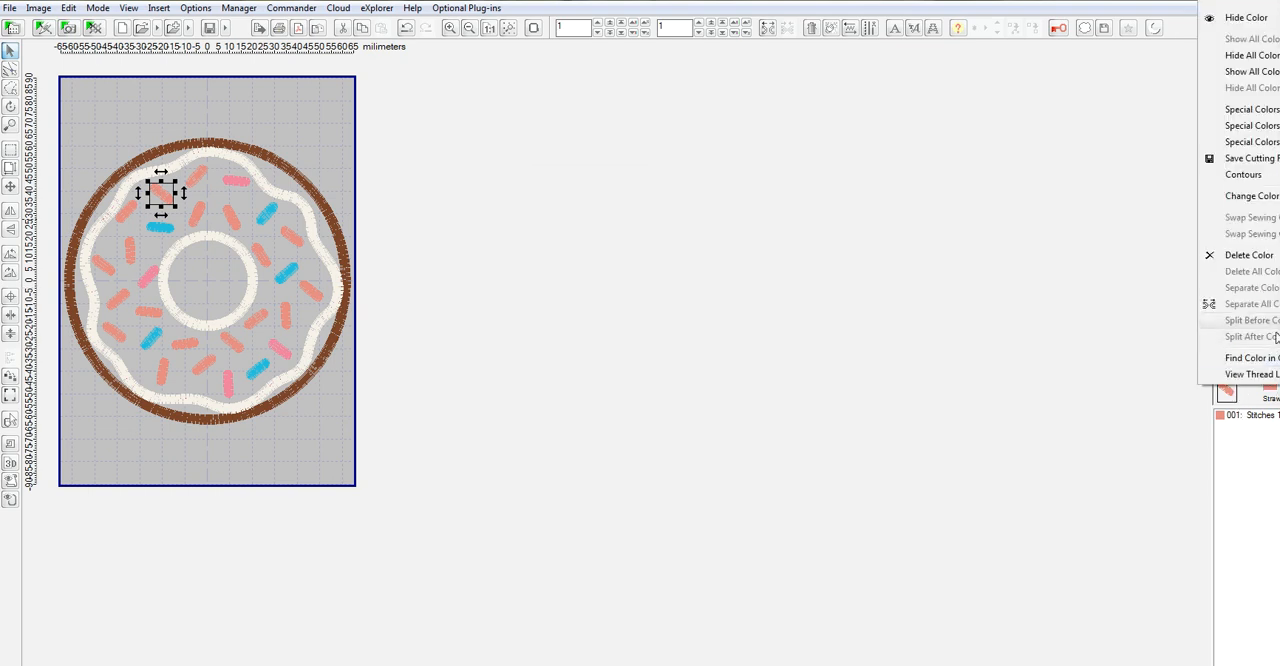
pyautogui.moveTo(1276, 205)
pyautogui.click(995, 247)
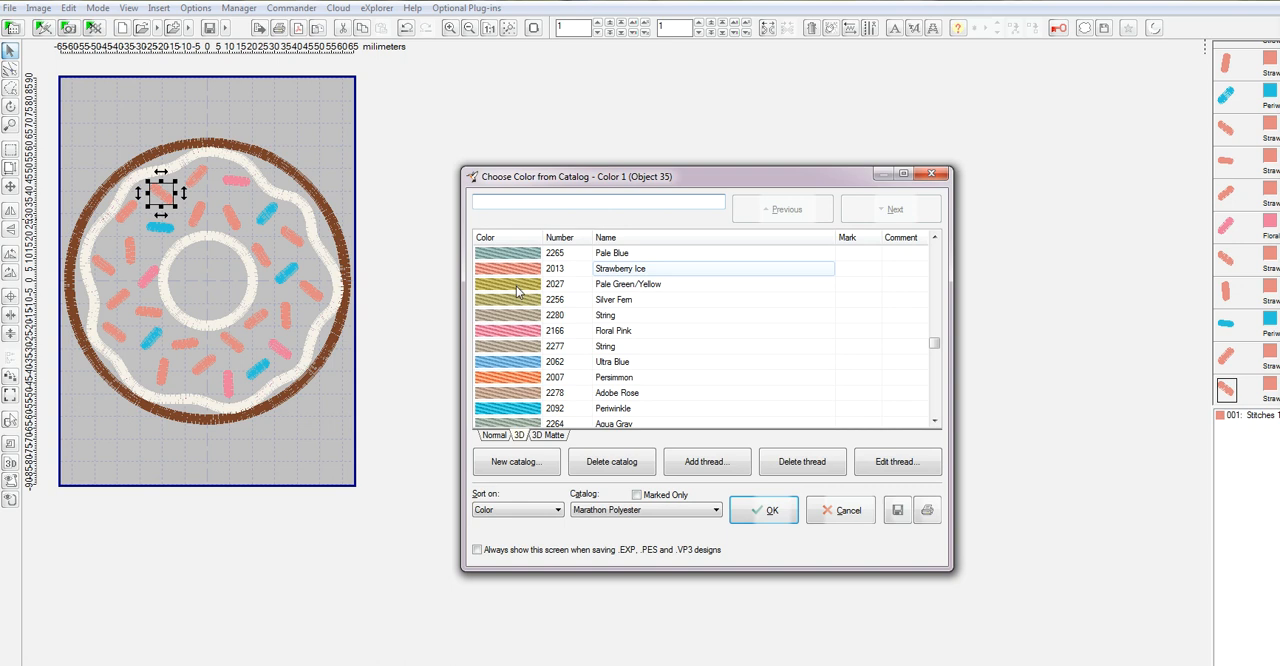
pyautogui.click(770, 511)
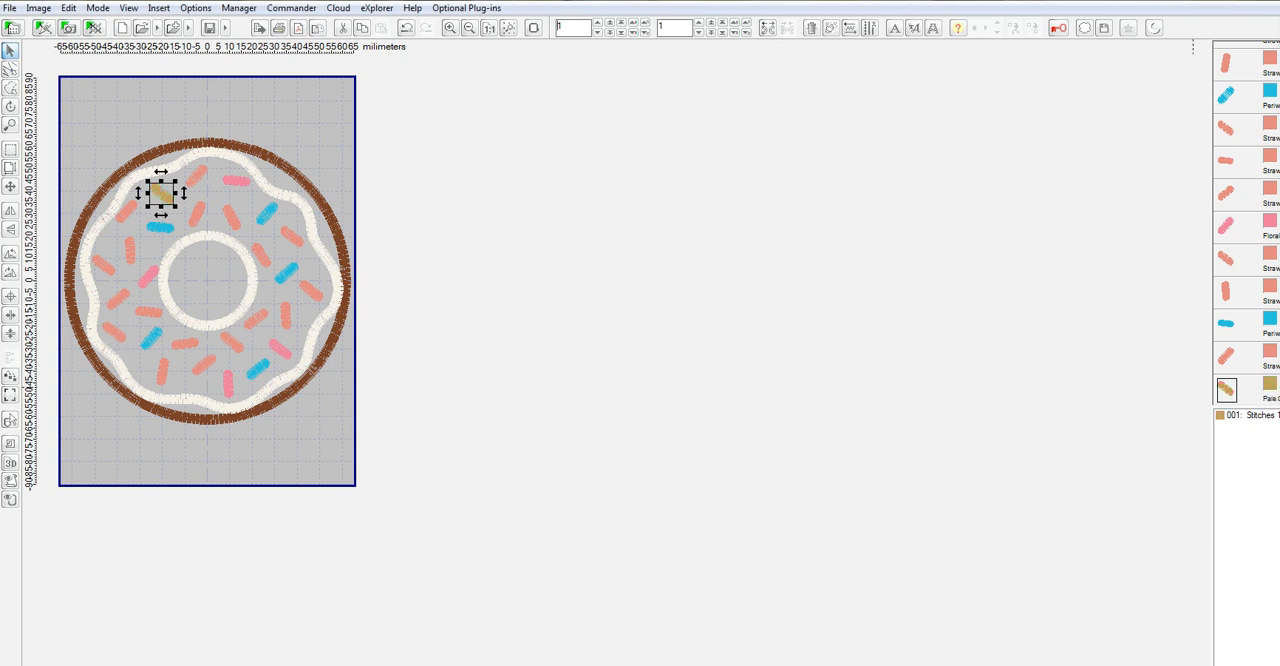
# Recolor the slanted sprinkle on the donut's left side, just below mid-height, to 2027 Pale Green/Yellow from the thread catalog.
pyautogui.rightClick(1275, 192)
pyautogui.moveTo(1262, 398)
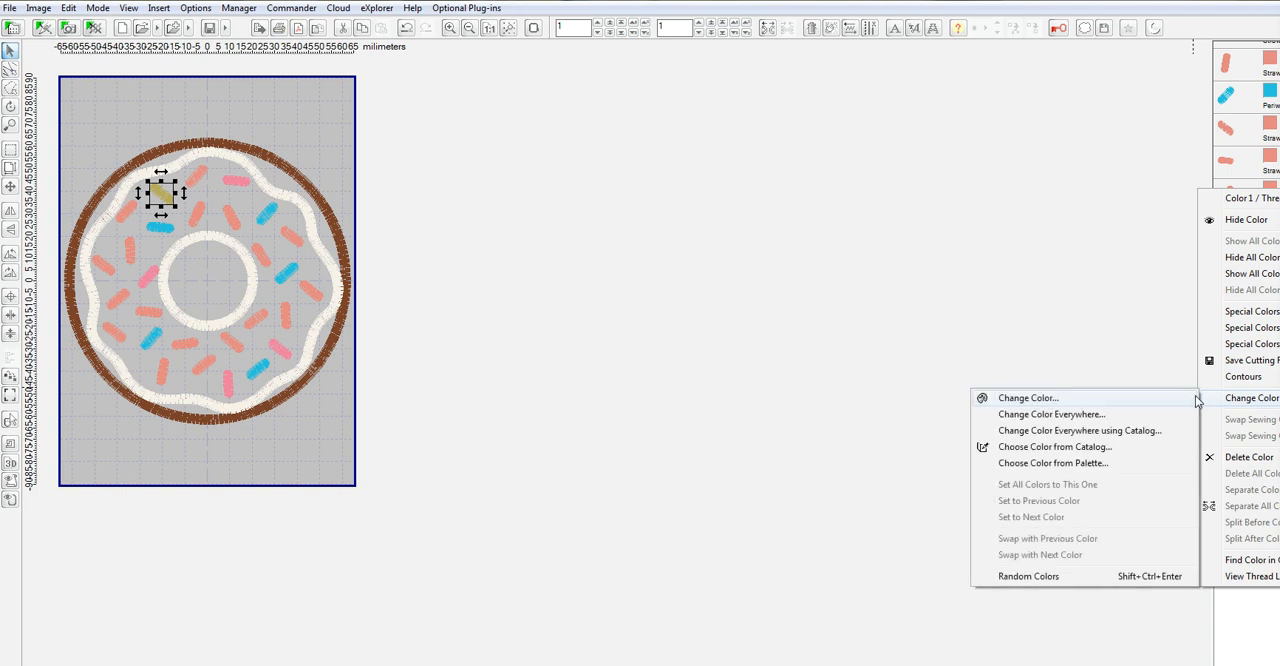
pyautogui.click(1024, 447)
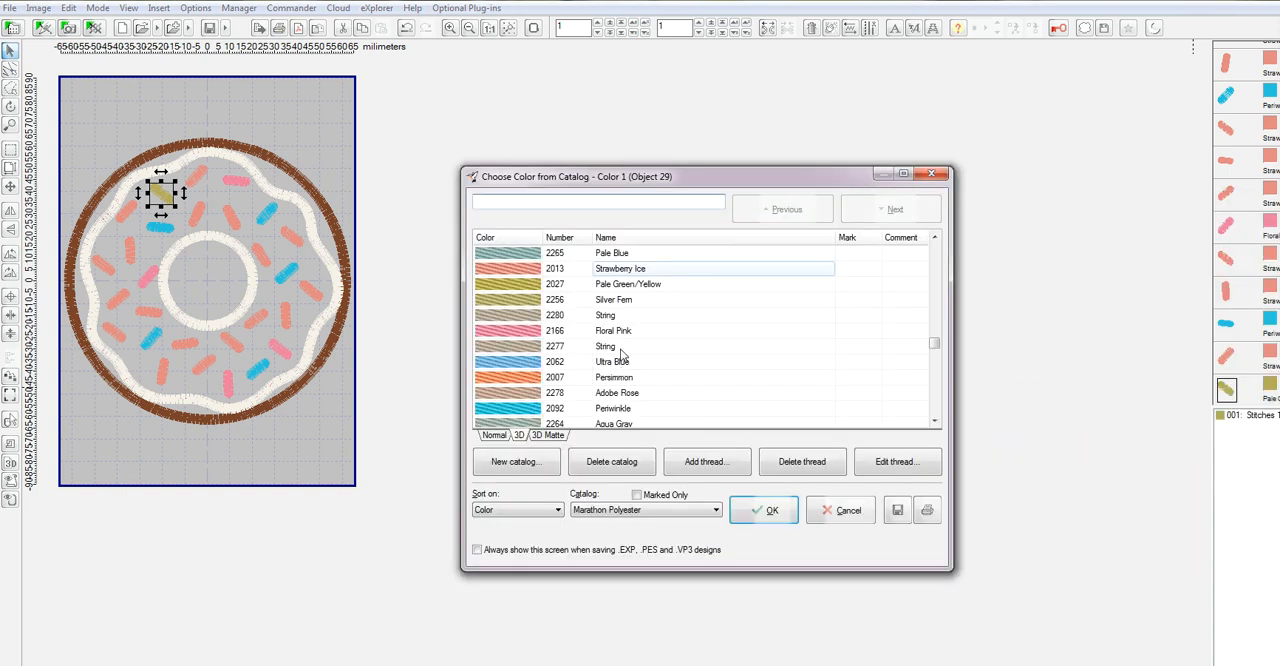
pyautogui.click(510, 284)
pyautogui.click(766, 510)
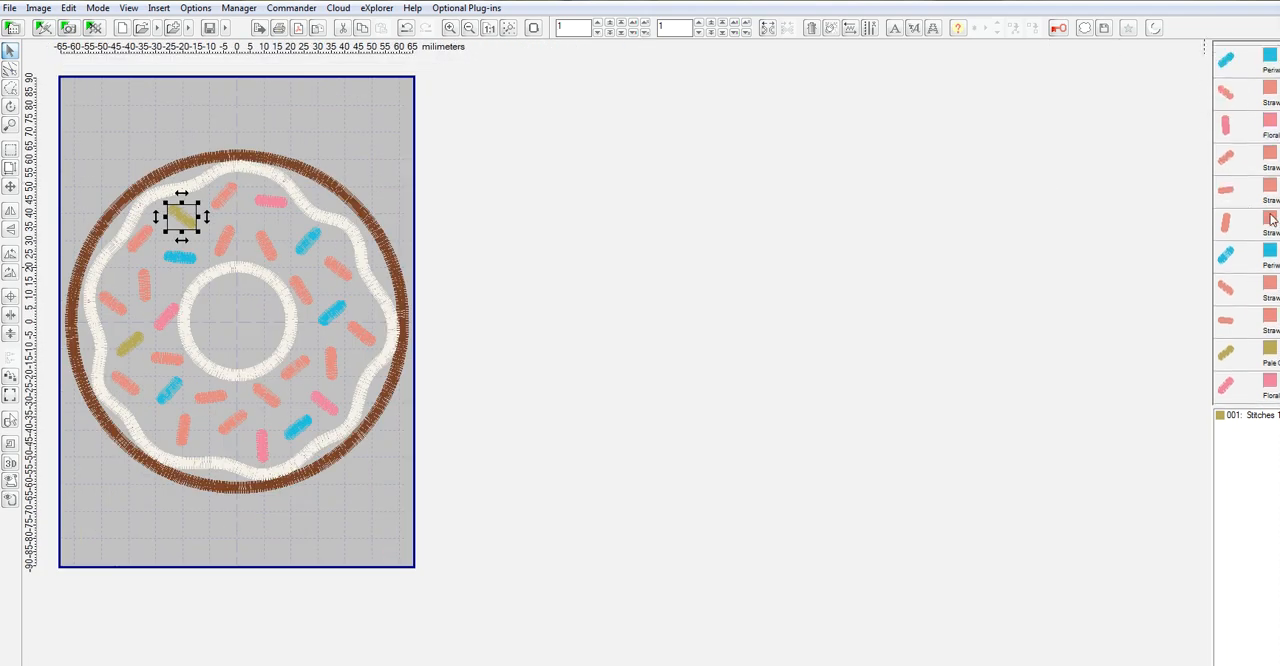
# Recolor the nearly vertical sprinkle at the donut's lower left to 2027 Pale Green/Yellow from the thread catalog.
pyautogui.rightClick(1272, 219)
pyautogui.moveTo(1240, 423)
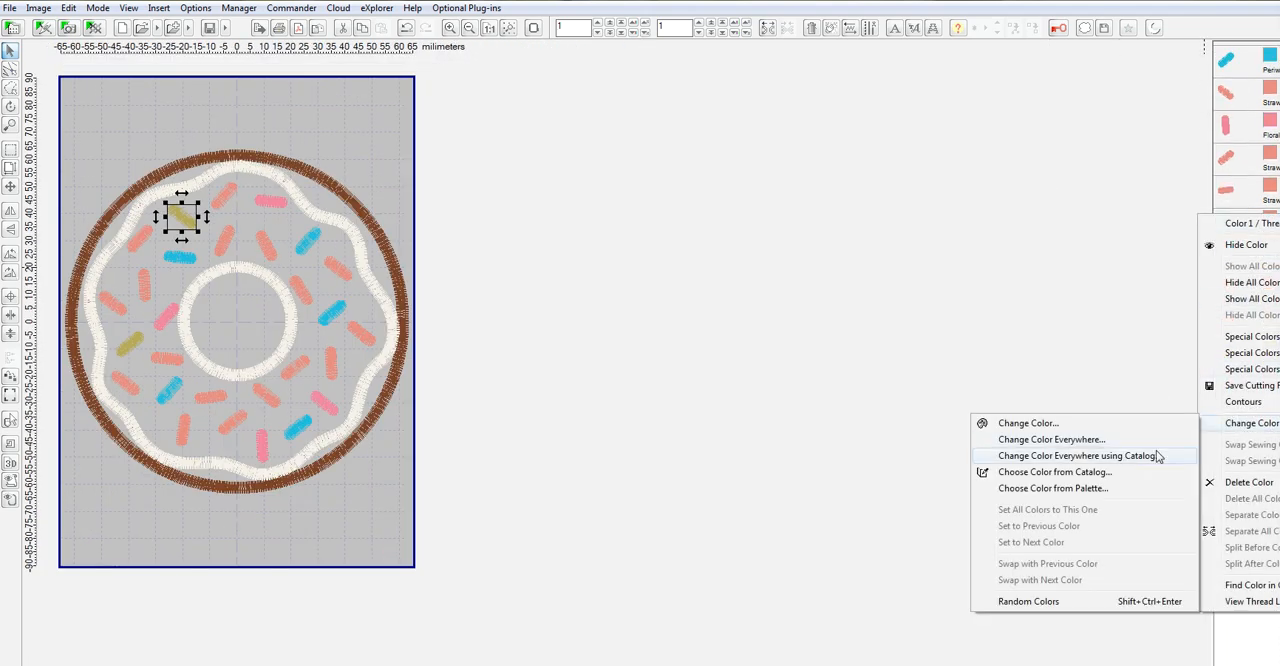
pyautogui.click(1093, 472)
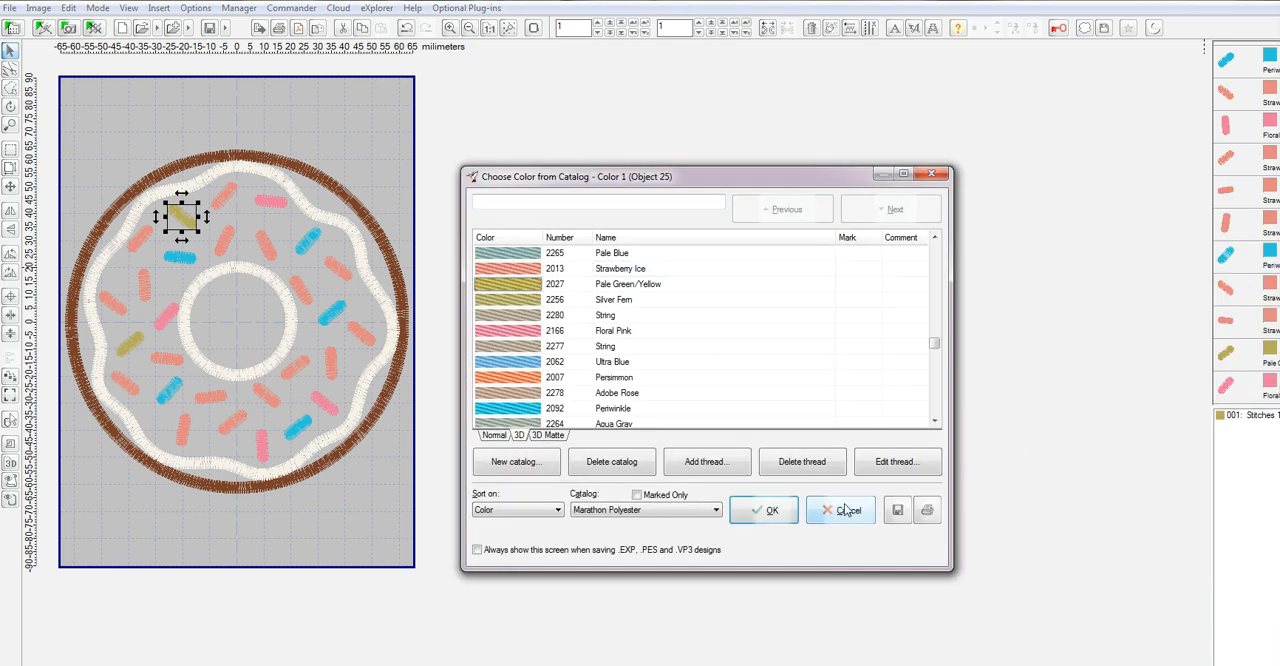
pyautogui.click(766, 510)
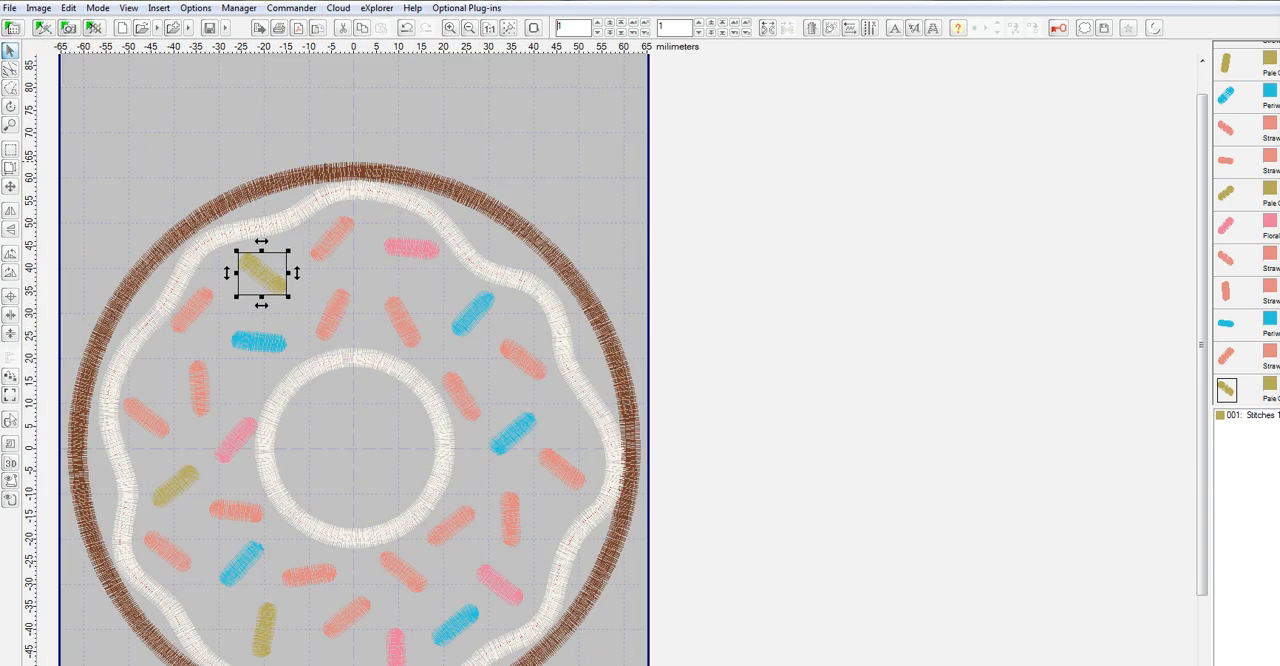
# Recolor the slanted sprinkle directly below the donut's center hole, near the bottom edge, to 2027 Pale Green/Yellow from the thread catalog.
pyautogui.scroll(3, 1268, 222)
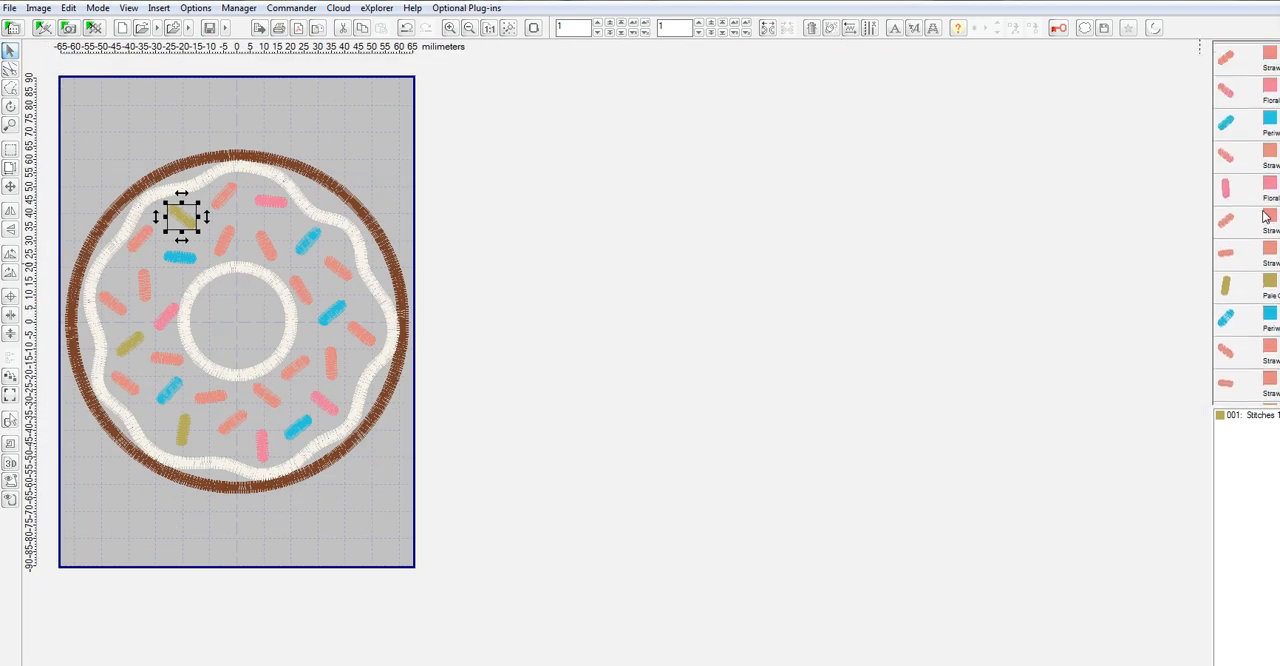
pyautogui.rightClick(1274, 218)
pyautogui.moveTo(1225, 421)
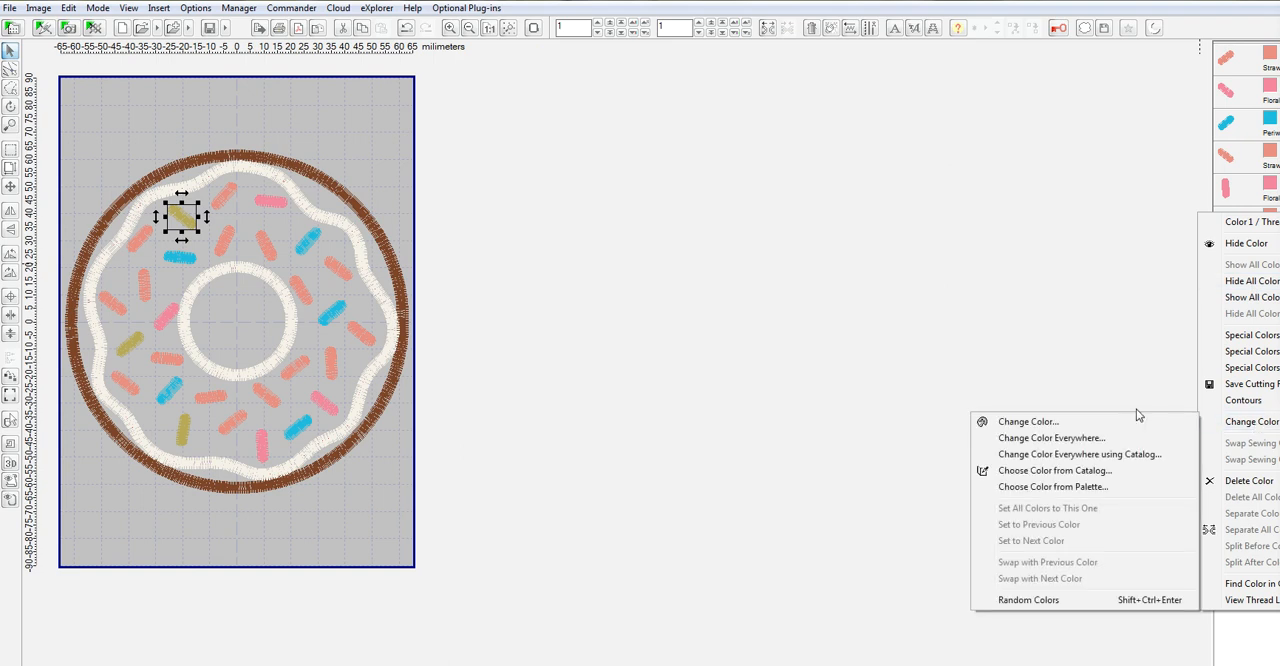
pyautogui.click(1062, 470)
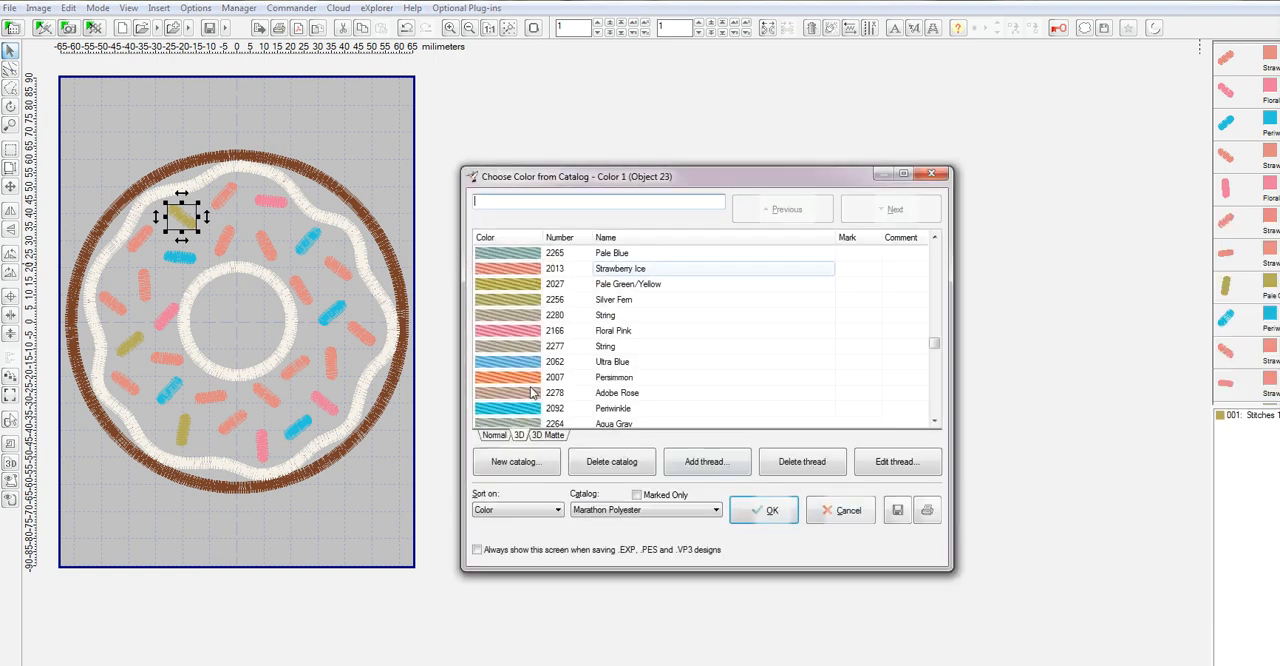
pyautogui.click(508, 288)
pyautogui.click(765, 510)
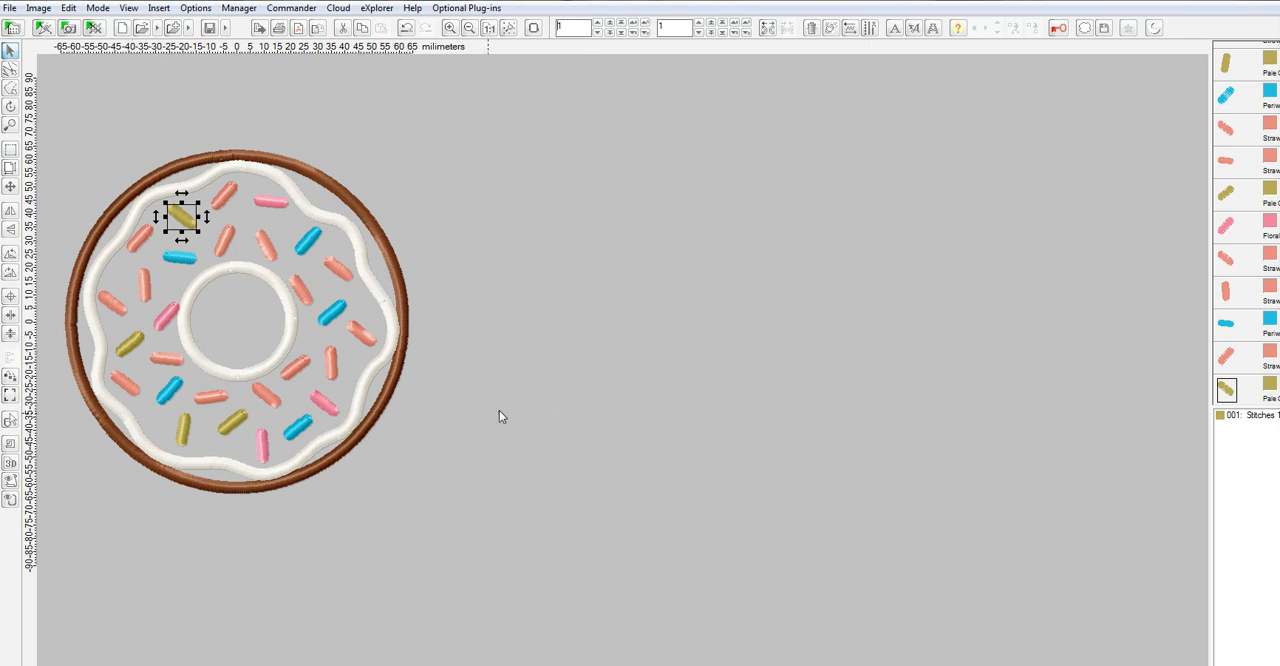
# Select all the sprinkle objects together, from the first Floral Pink sprinkle through the last Strawberry Ice one in the sewing order.
pyautogui.click(637, 311)
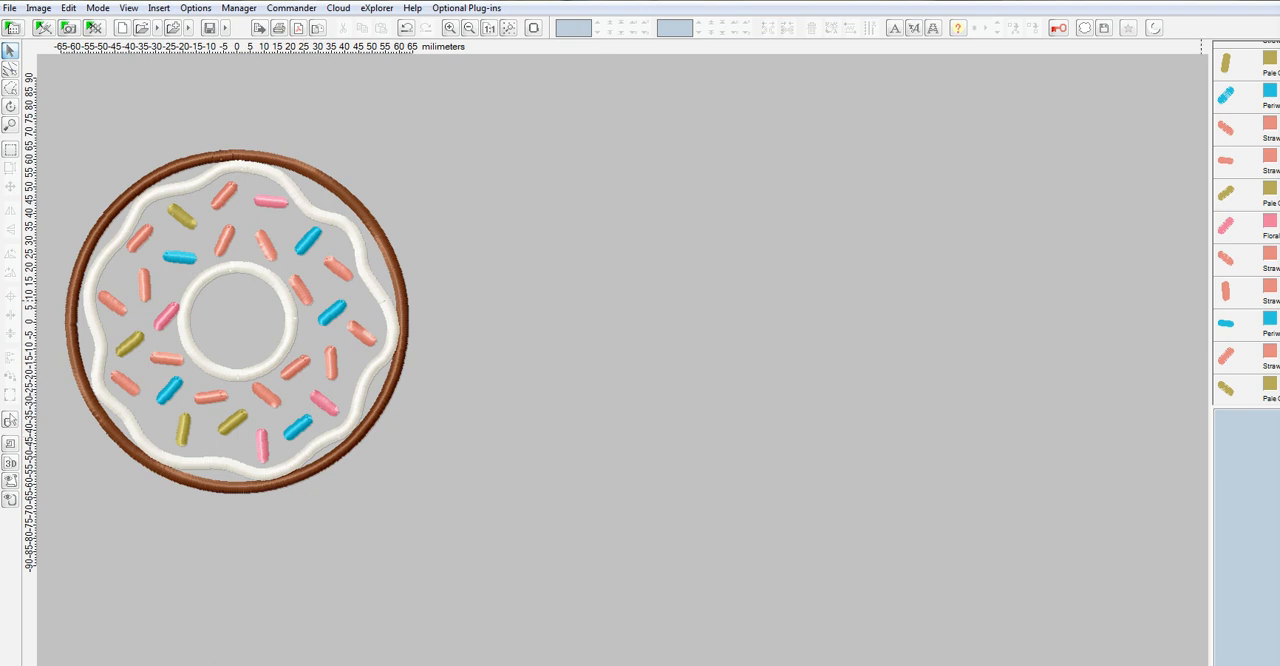
pyautogui.scroll(10, 1245, 222)
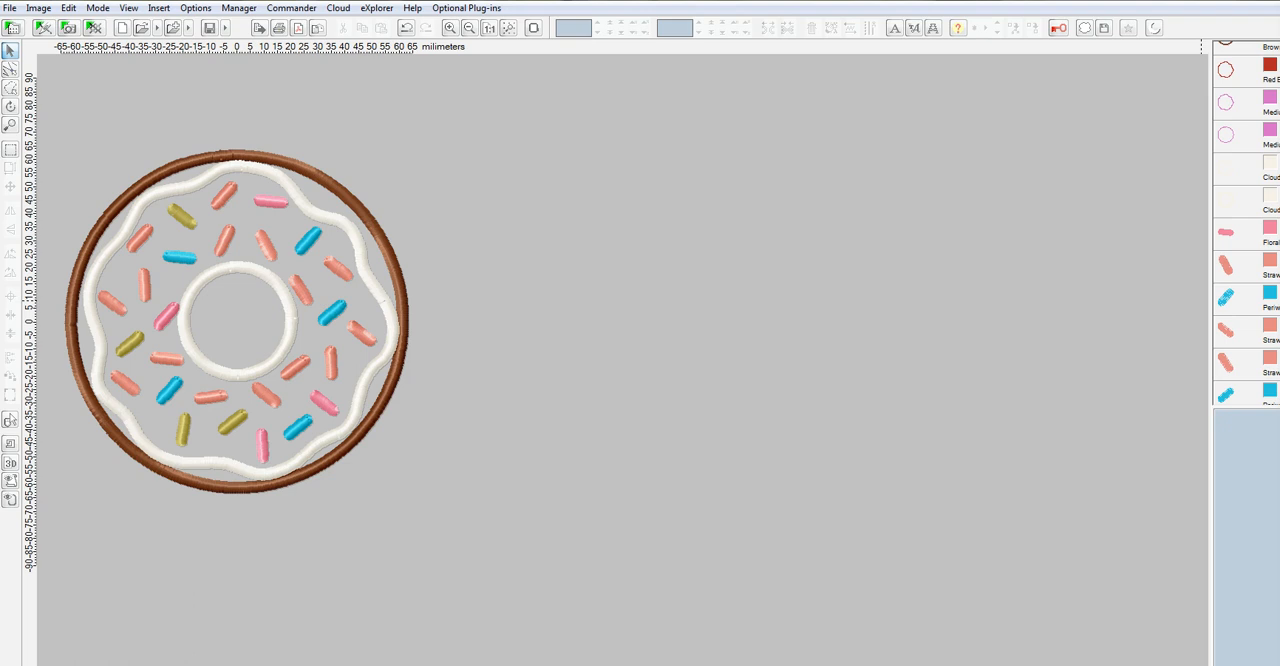
pyautogui.click(1270, 228)
pyautogui.click(1270, 228)
pyautogui.click(1227, 236)
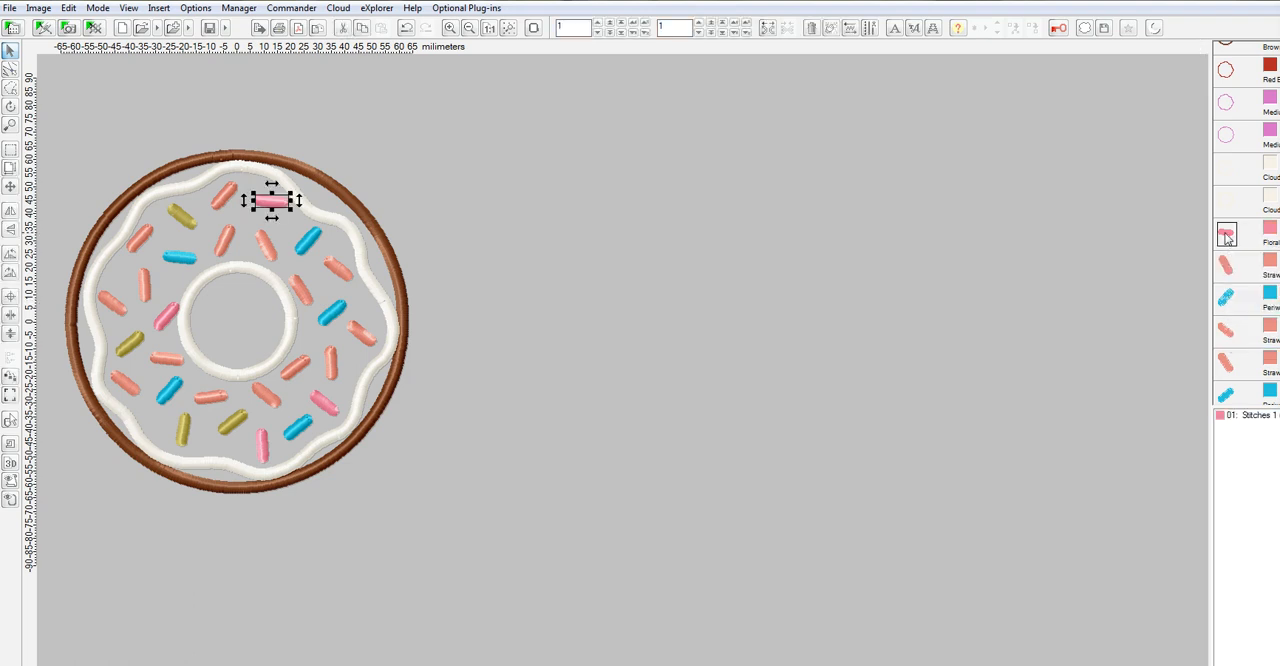
pyautogui.scroll(-3, 1245, 240)
pyautogui.scroll(-3, 1245, 220)
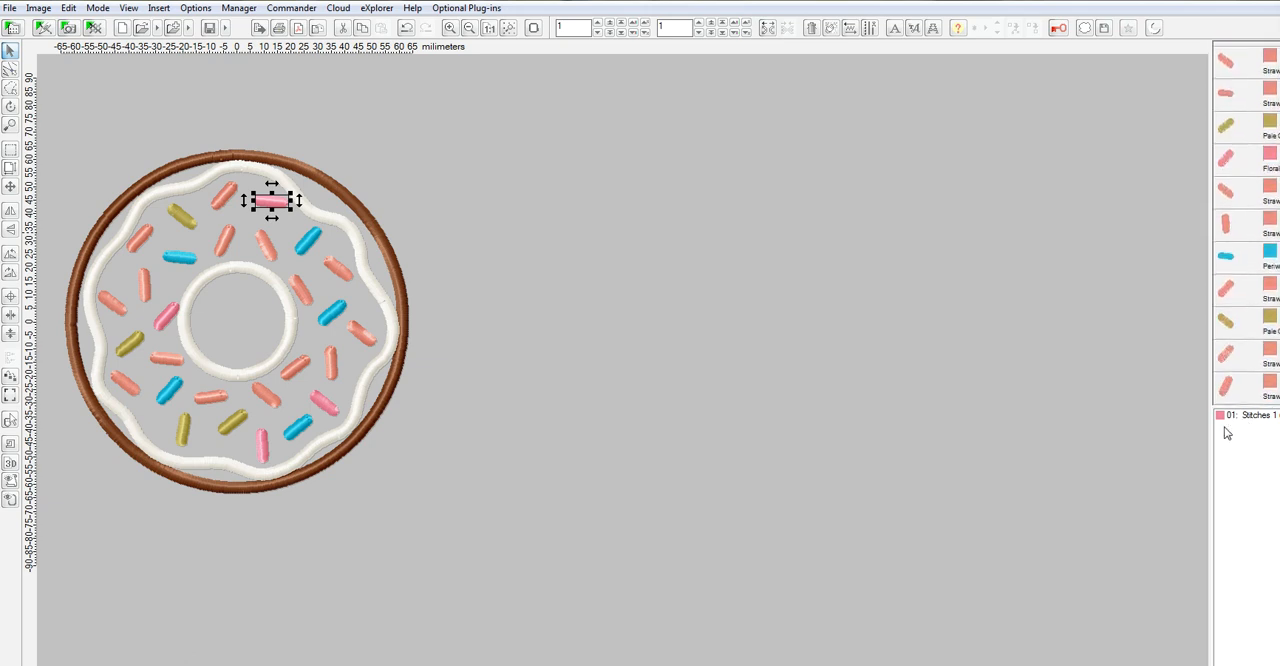
pyautogui.keyDown('shift'); pyautogui.click(1229, 389); pyautogui.keyUp('shift')
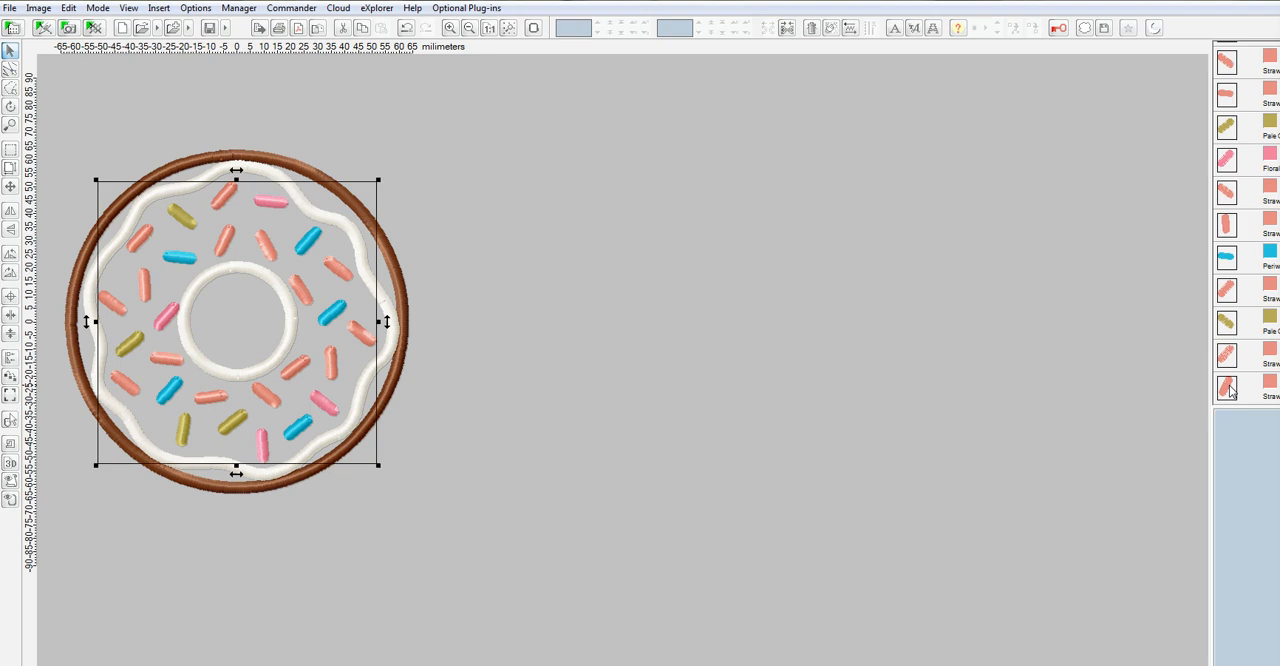
# Sort the colors of the selected sprinkles, continuing past the warning and accepting the default maximal difference.
pyautogui.rightClick(1231, 224)
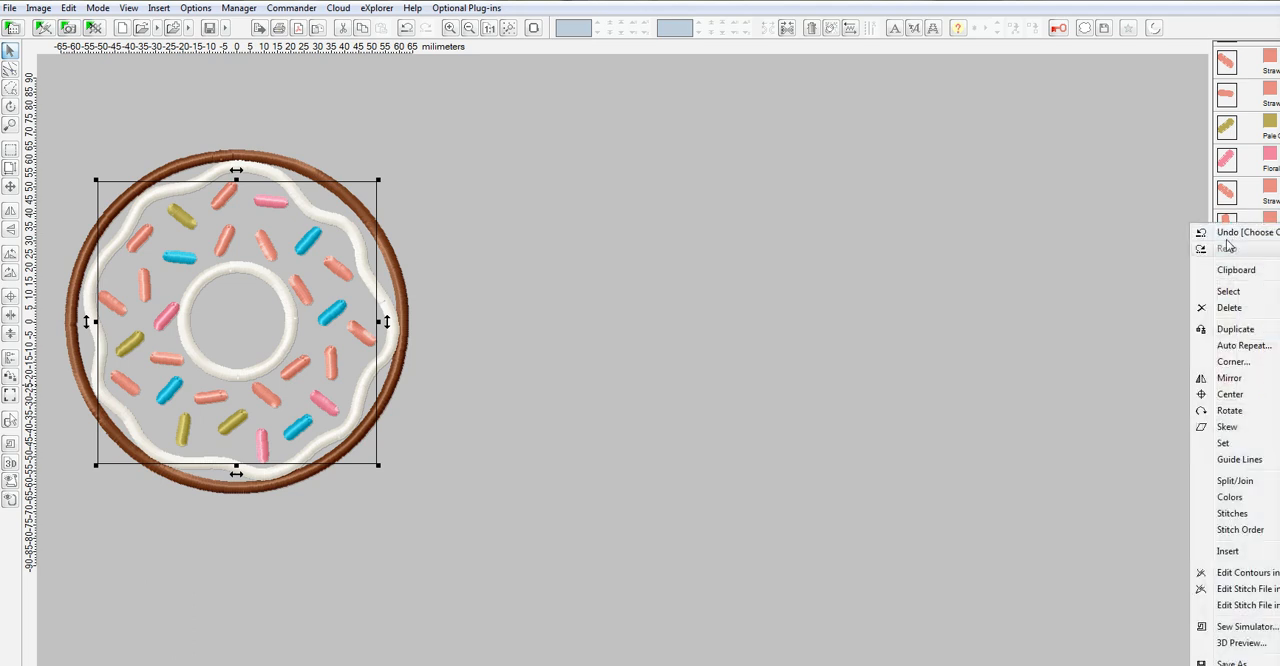
pyautogui.moveTo(1240, 500)
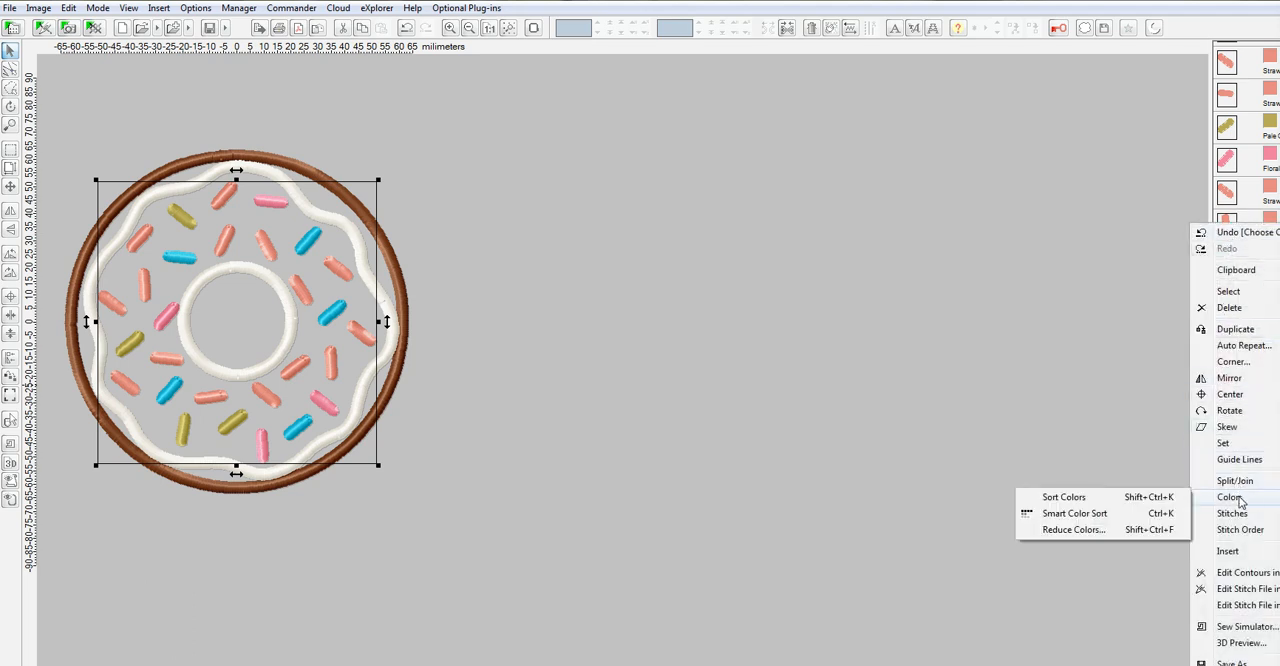
pyautogui.click(1063, 497)
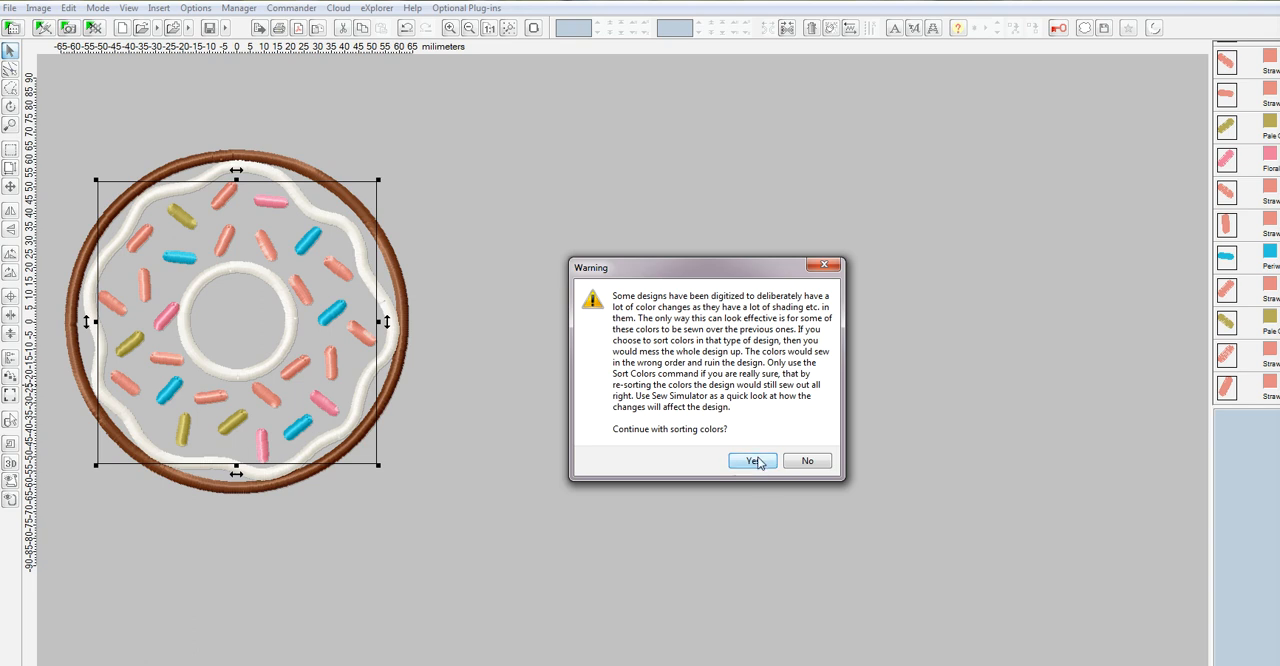
pyautogui.click(748, 461)
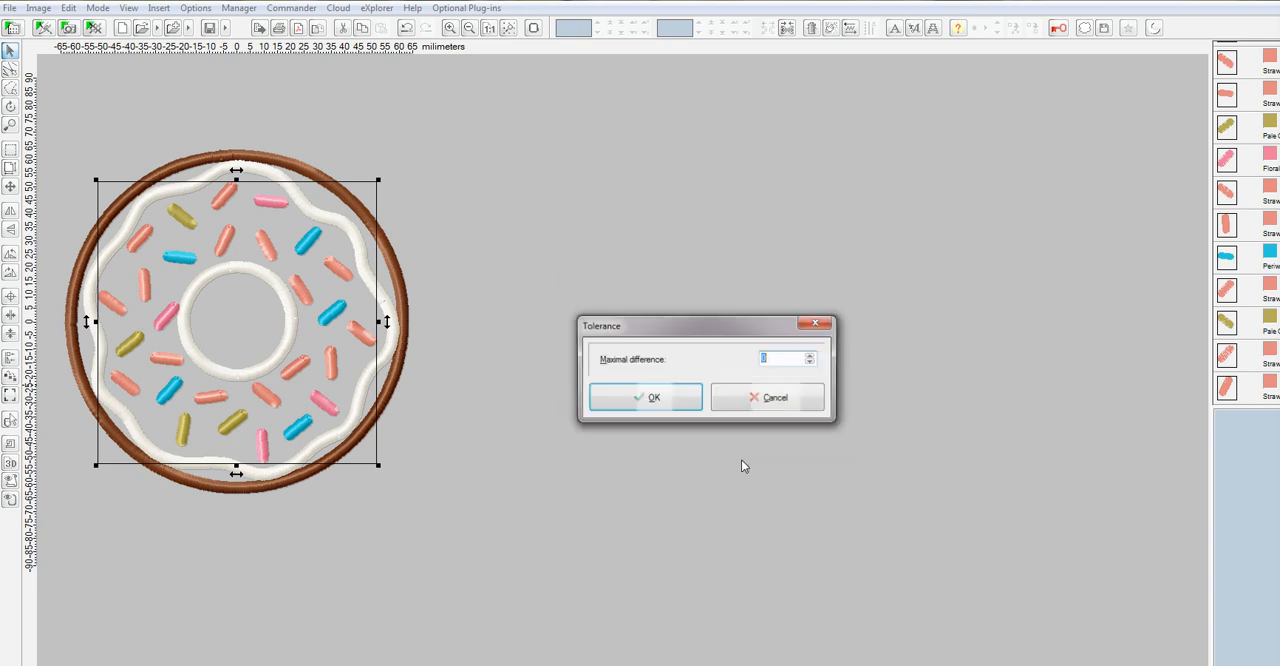
pyautogui.click(658, 394)
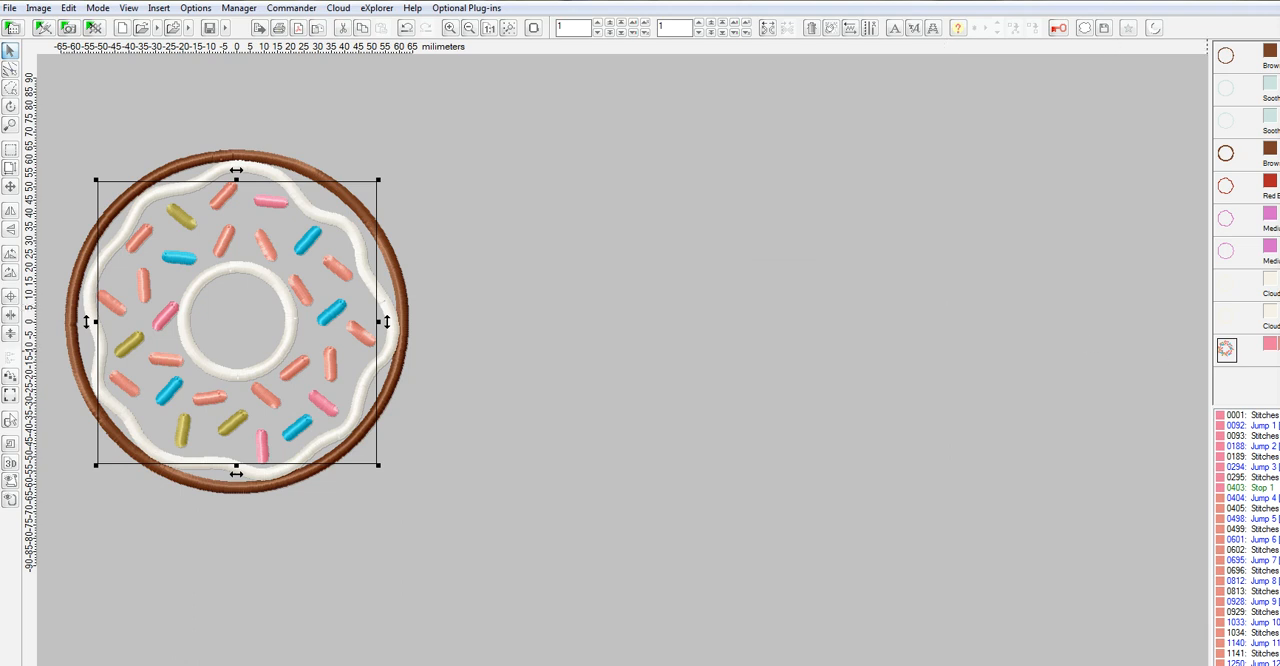
# Separate the combined sprinkle object into one object per color with Separate All Colors.
pyautogui.rightClick(1228, 355)
pyautogui.moveTo(1265, 510)
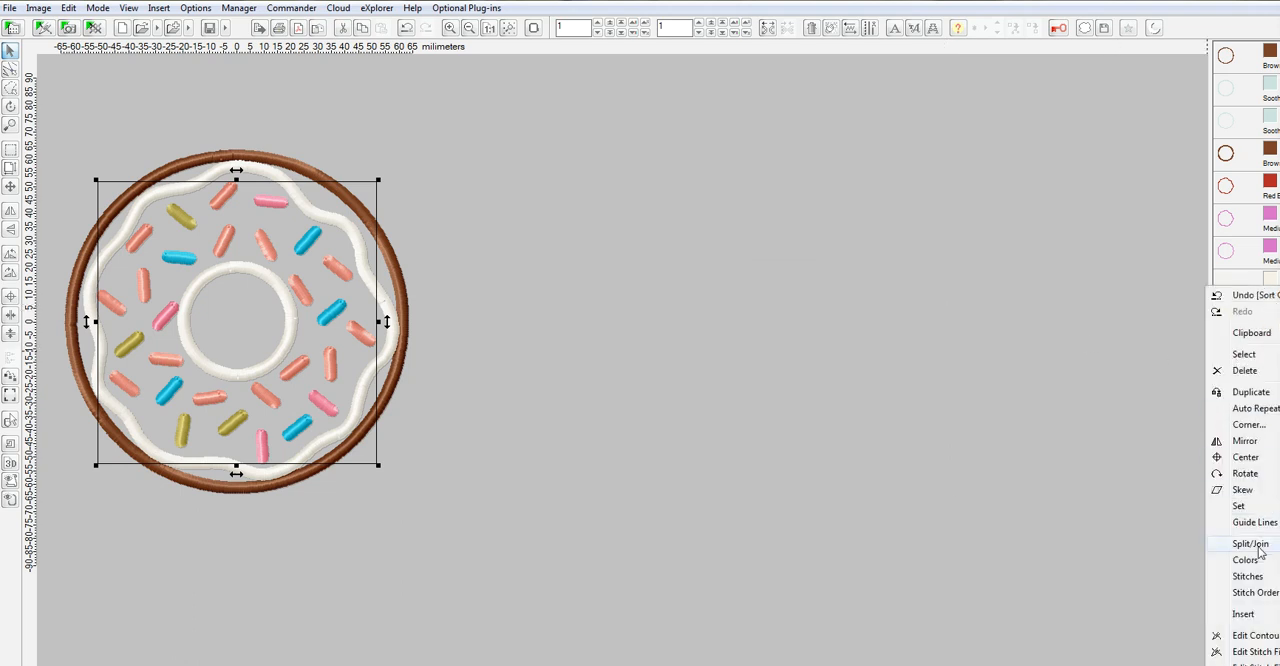
pyautogui.moveTo(1262, 548)
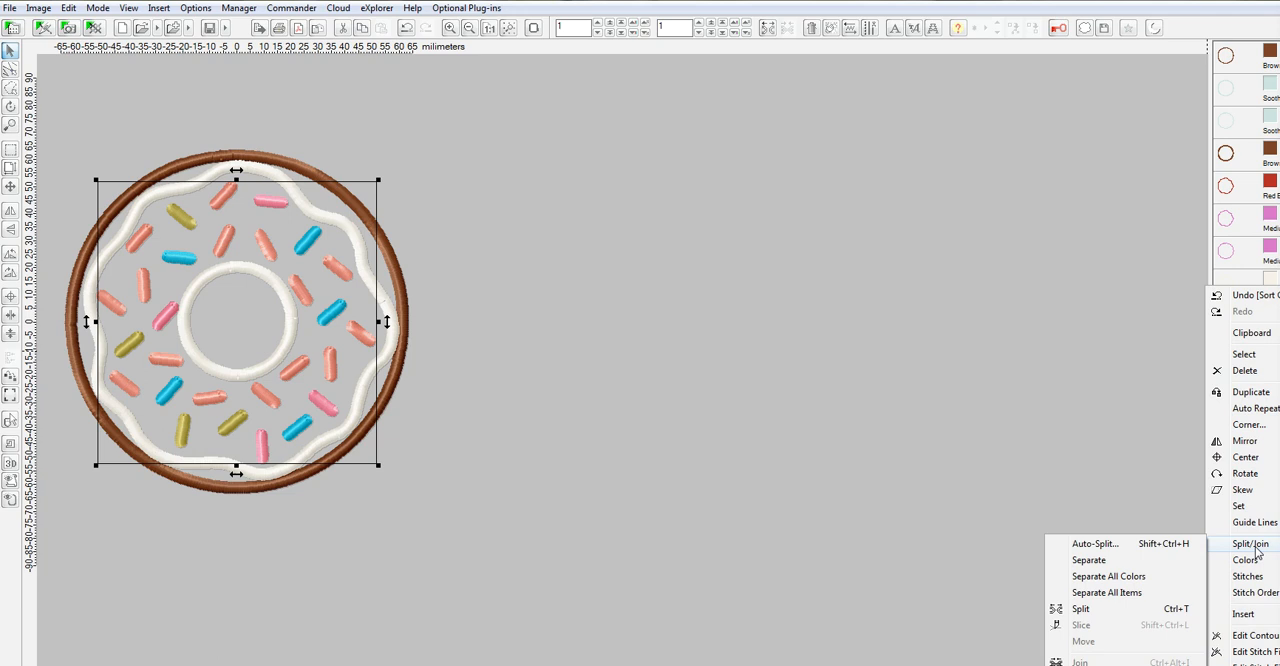
pyautogui.click(1134, 580)
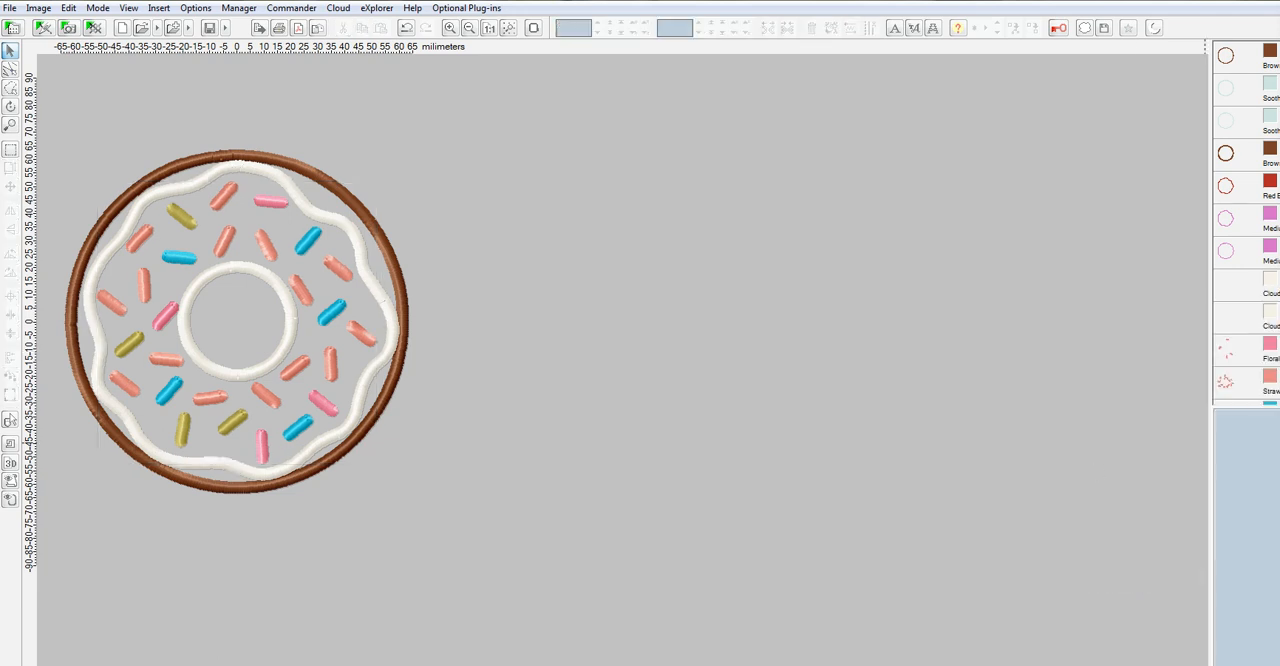
# Check the sprinkle color groups by hiding and reshowing Floral Pink, Strawberry Ice, Periwinkle and Pale Green/Yellow in turn.
pyautogui.scroll(-2, 1246, 223)
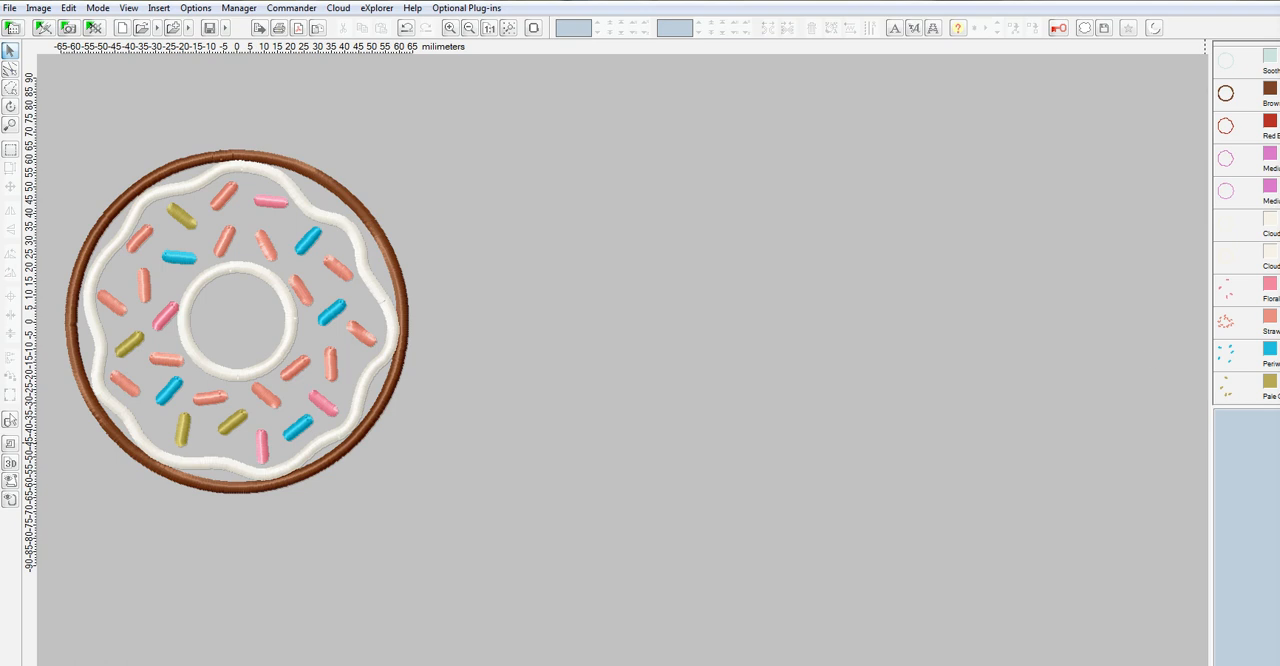
pyautogui.click(1272, 286)
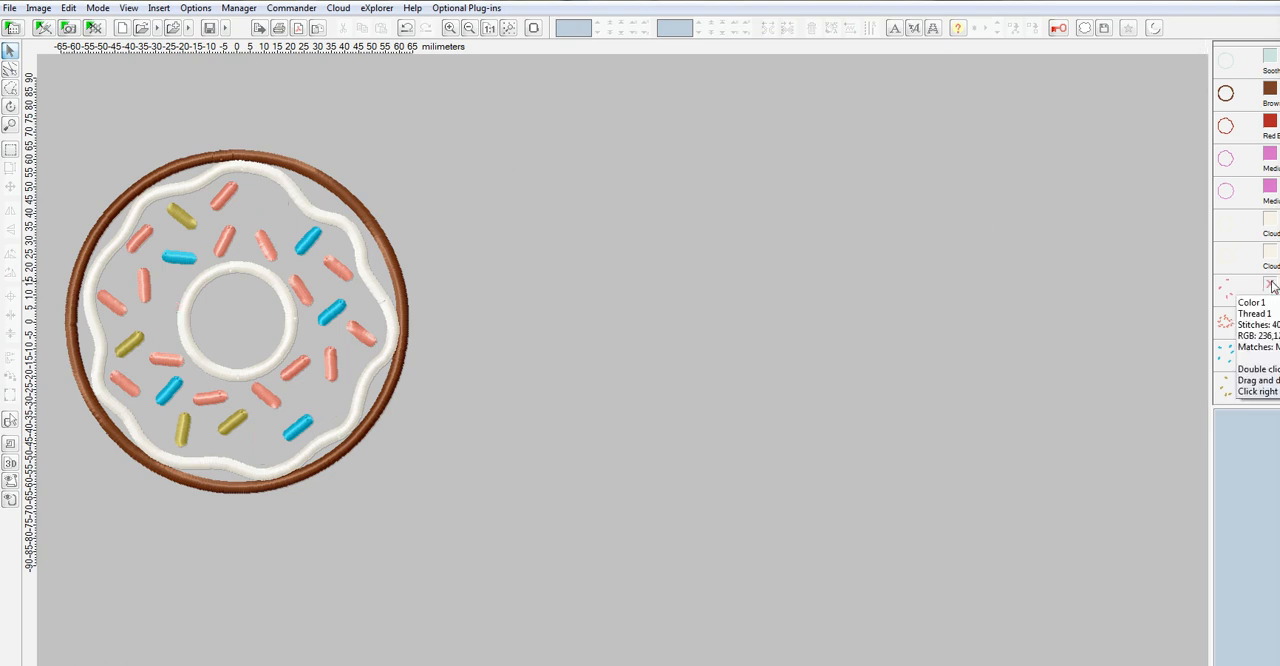
pyautogui.click(1272, 286)
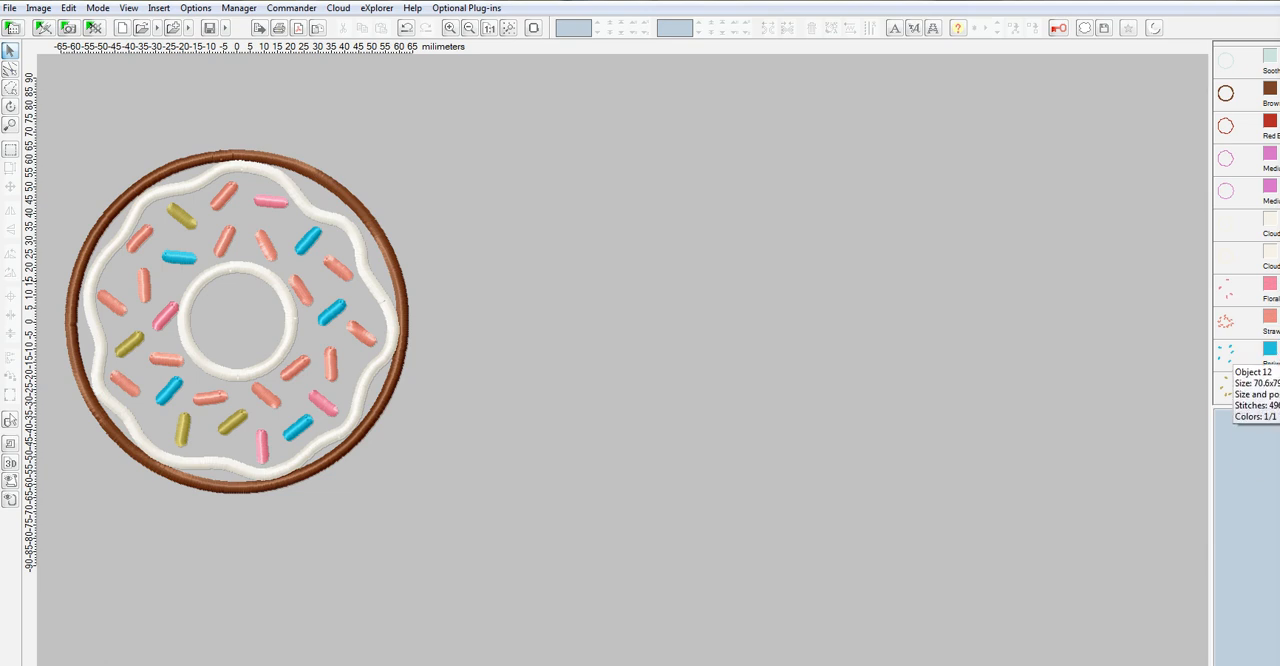
pyautogui.click(1272, 318)
pyautogui.click(1272, 318)
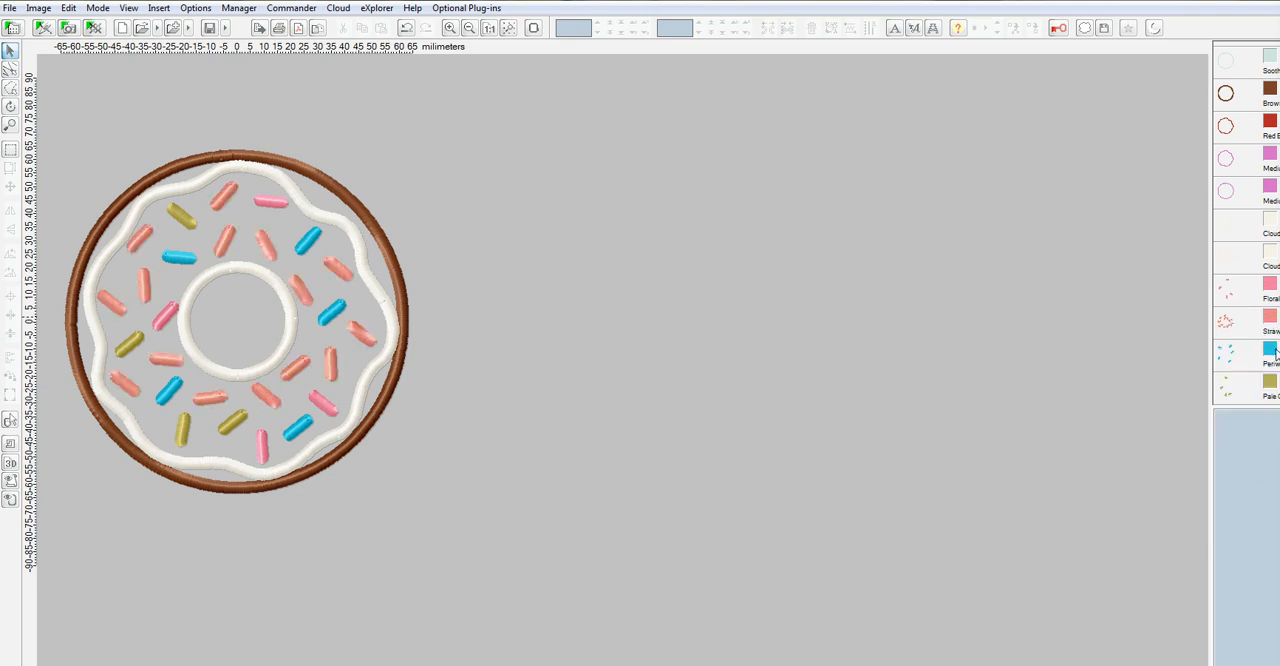
pyautogui.click(1272, 350)
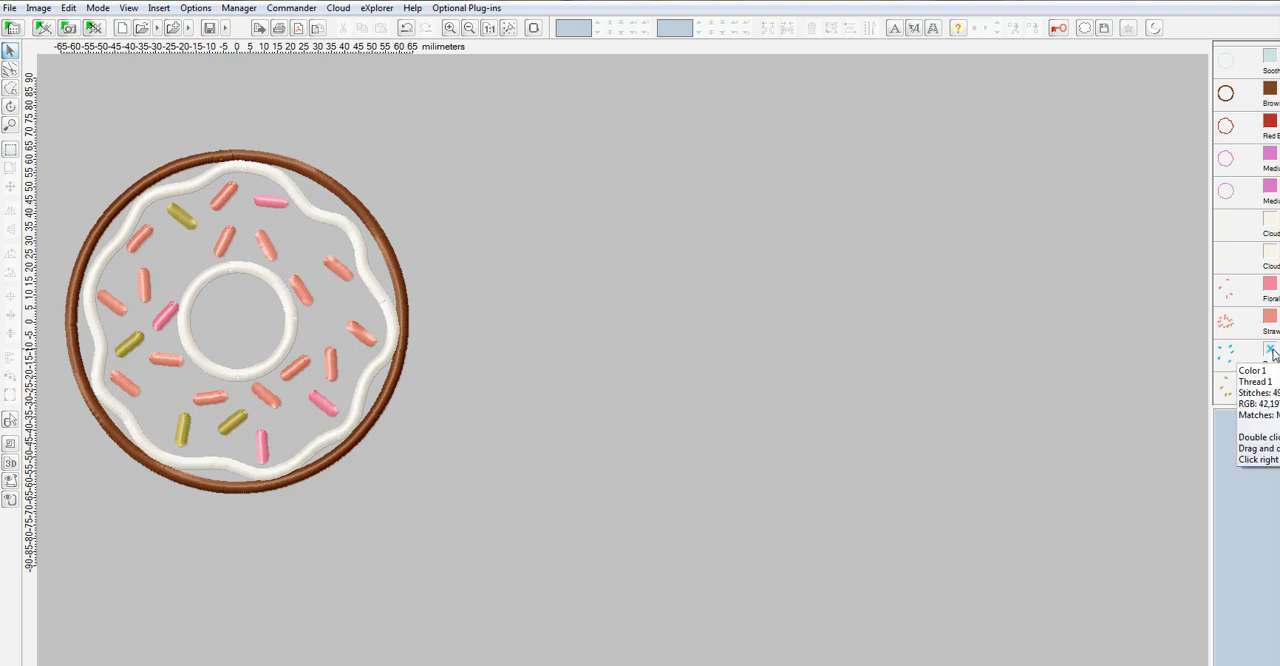
pyautogui.click(1272, 350)
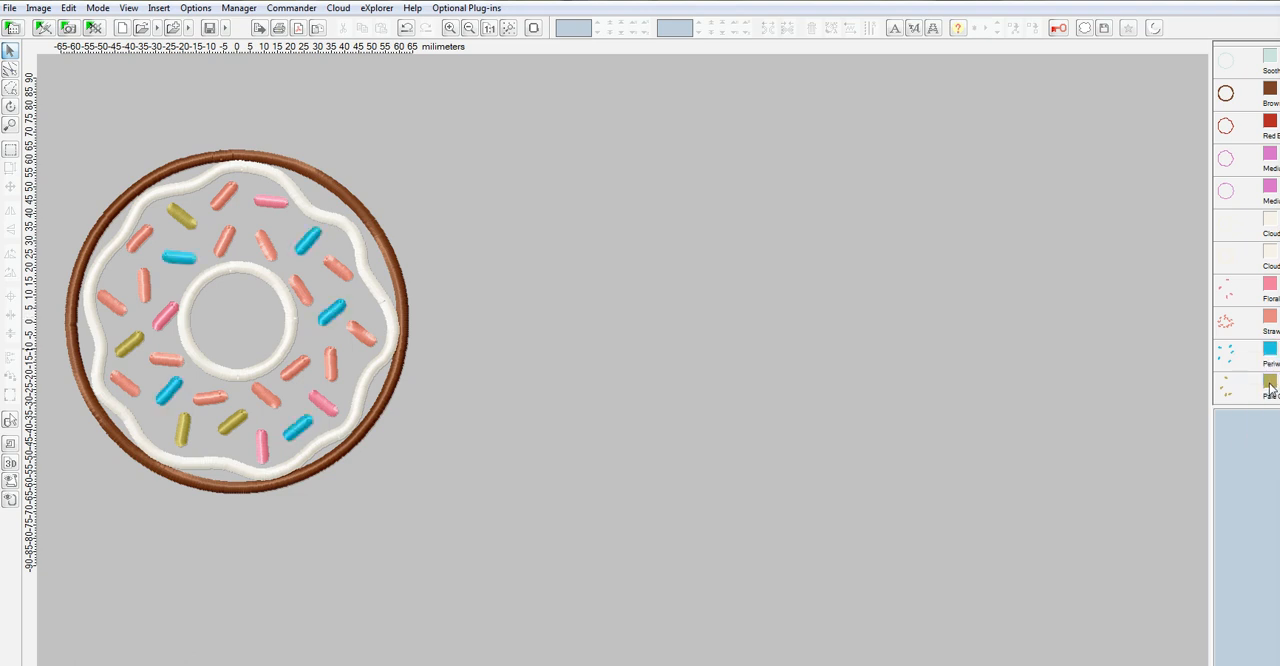
pyautogui.click(1270, 388)
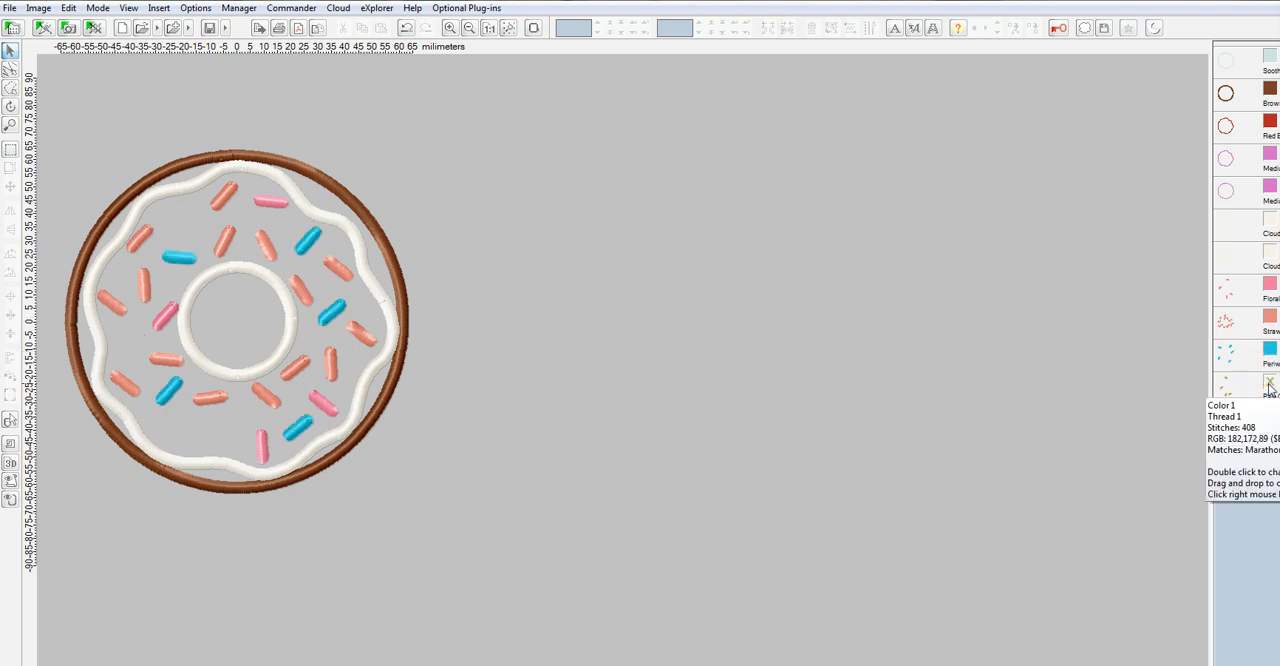
pyautogui.click(1270, 388)
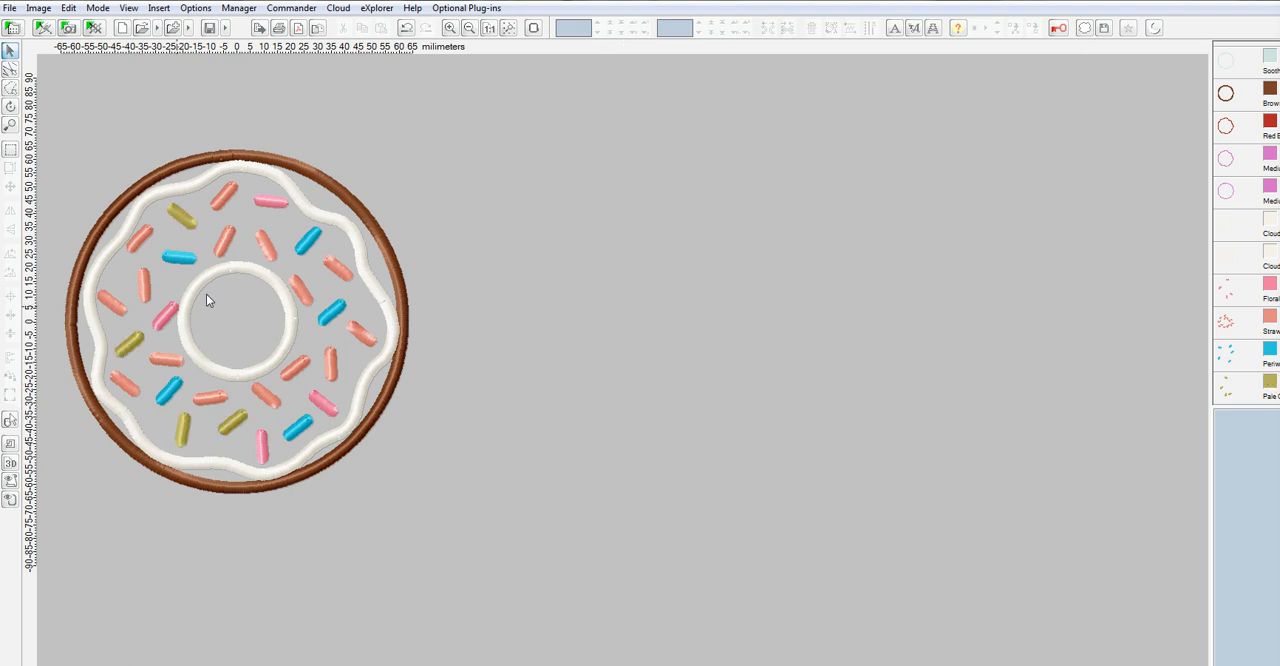